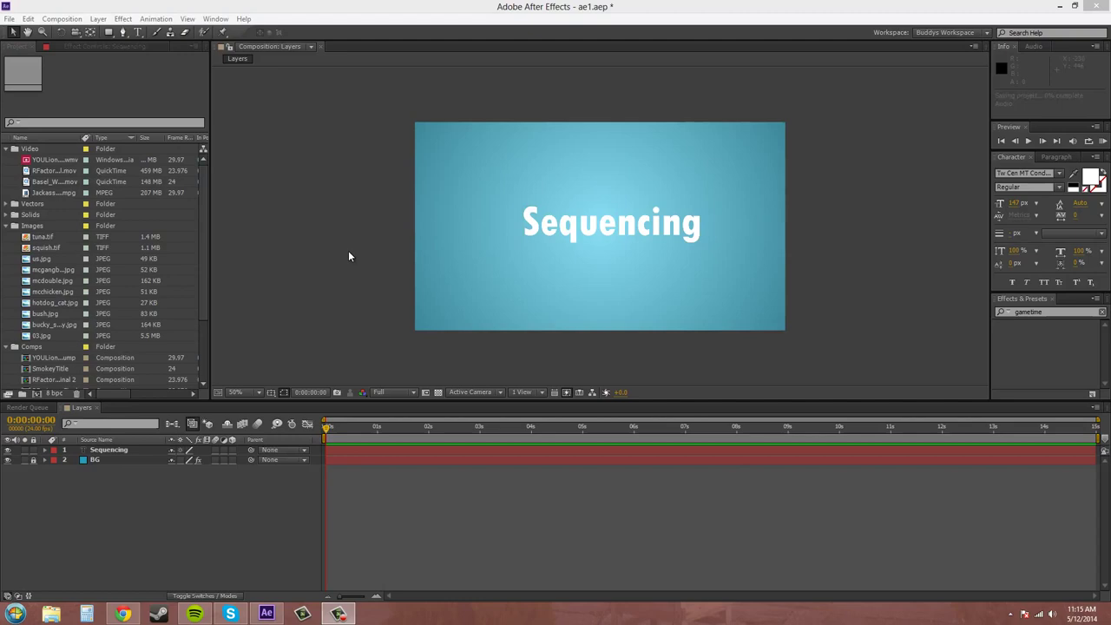
Step: Add tuna.tif through mcchicken.jpg to the Layers comp above the title, each trimmed to 2 seconds
left_click(49, 238)
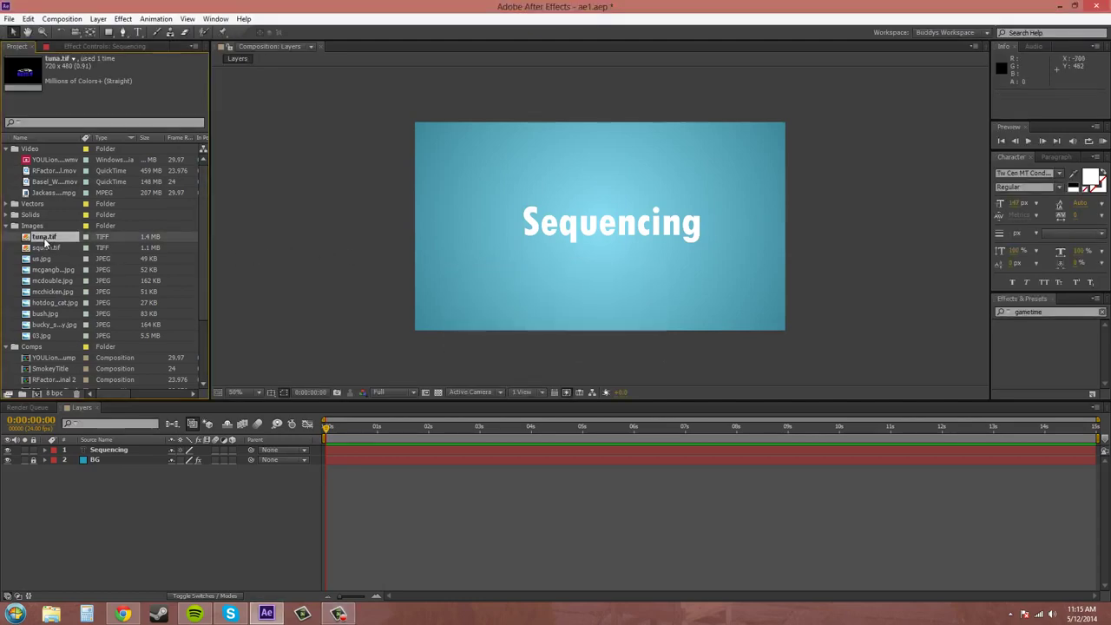
left_click(87, 292, "shift")
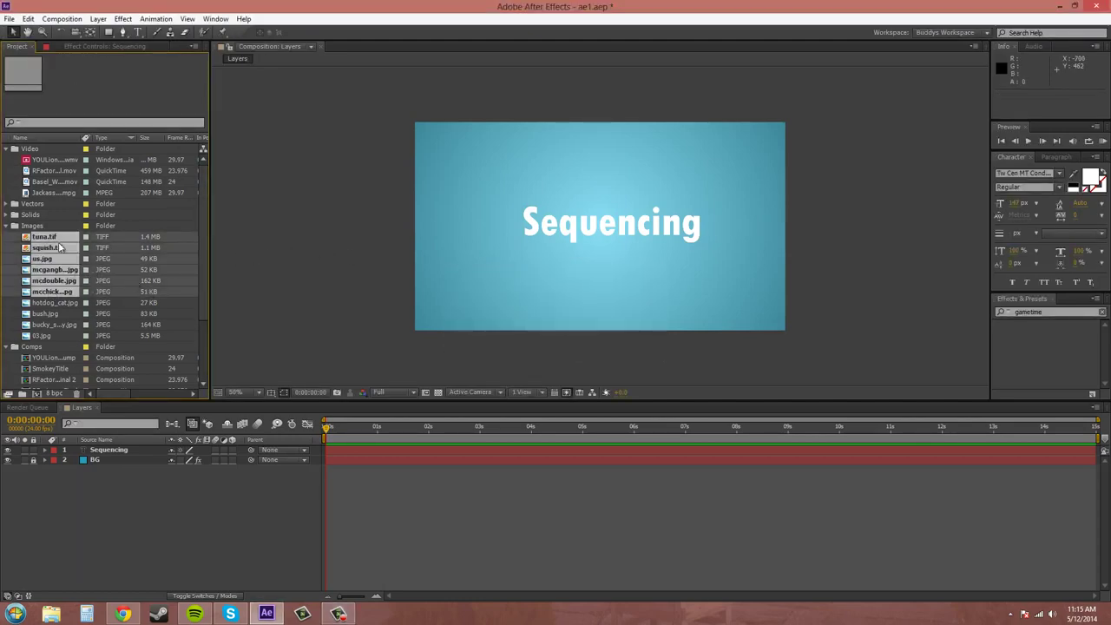
left_click_drag(56, 259, 113, 448)
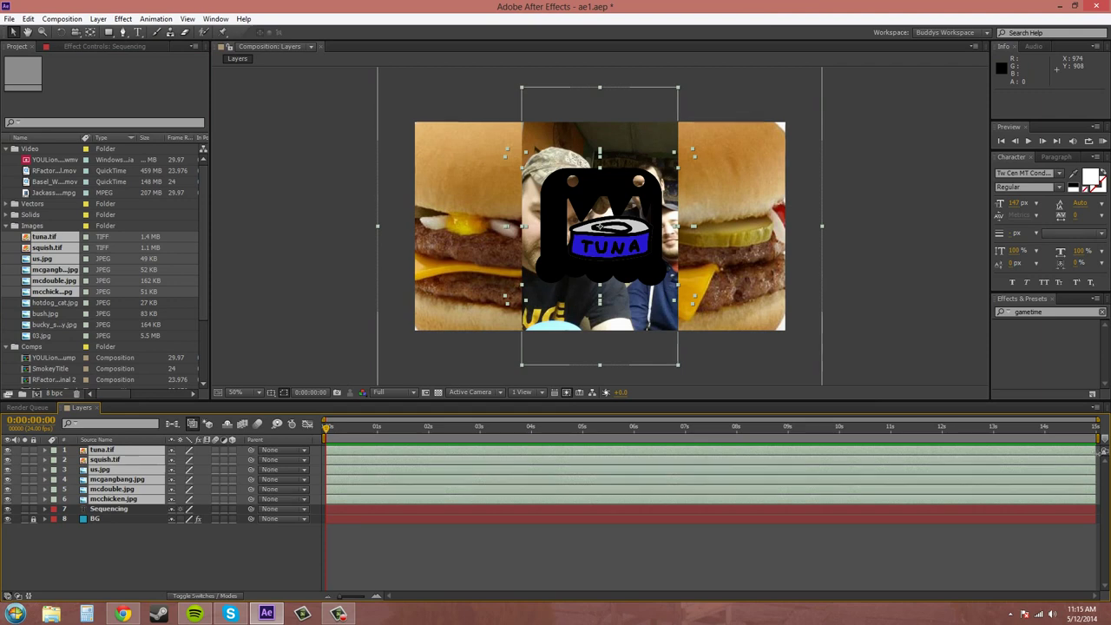
left_click_drag(1095, 474, 428, 474)
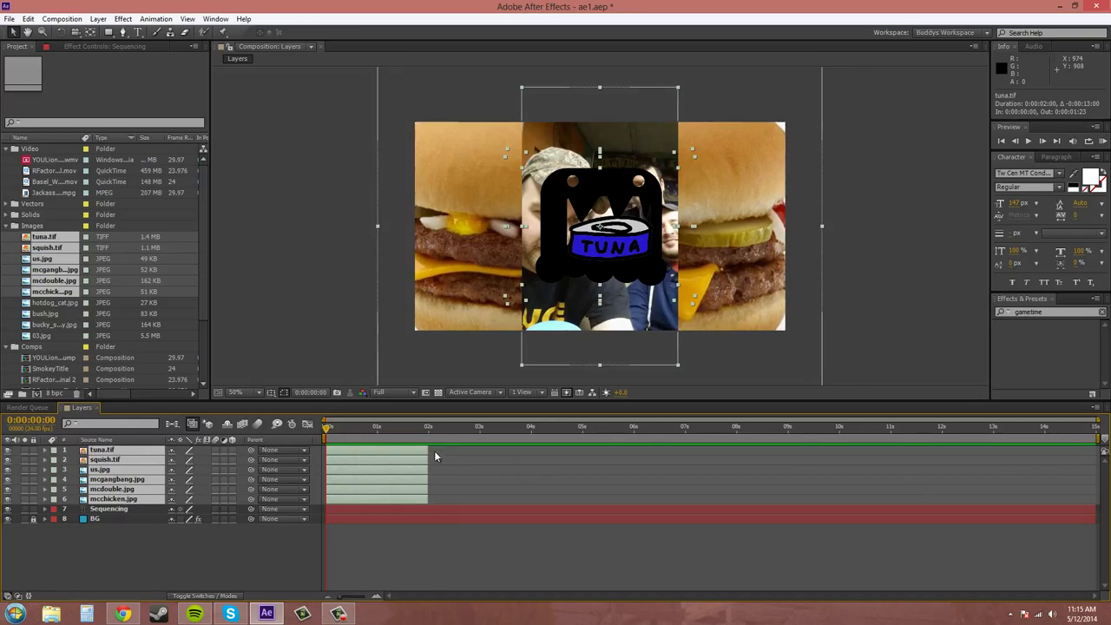
left_click(195, 547)
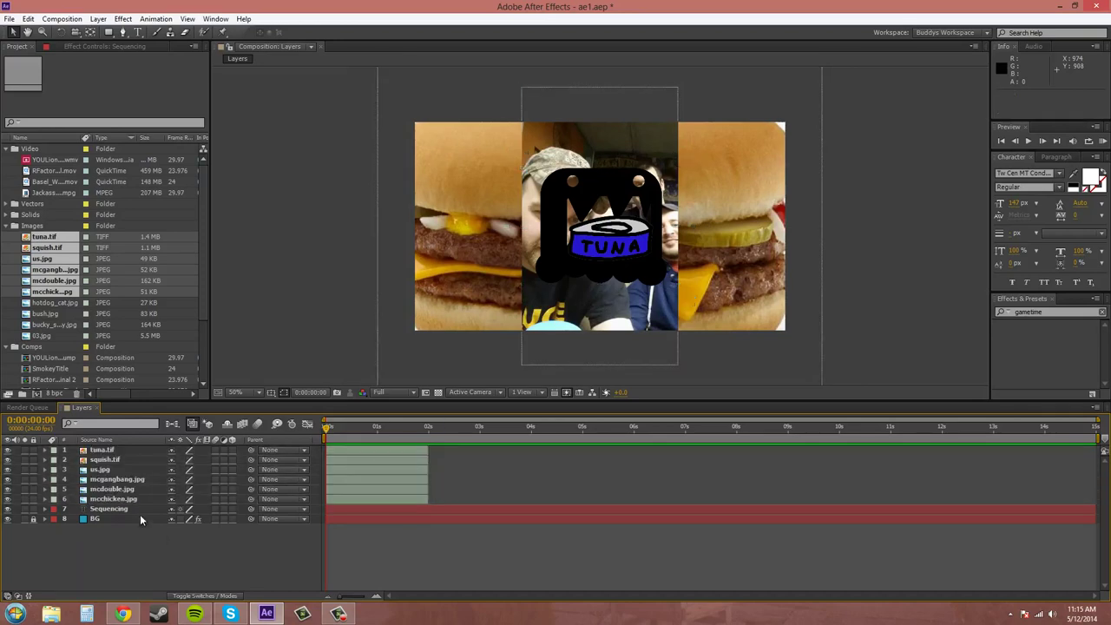
Step: Sequence the six image layers back to back, 2 seconds each, with Overlap turned off
left_click(105, 450)
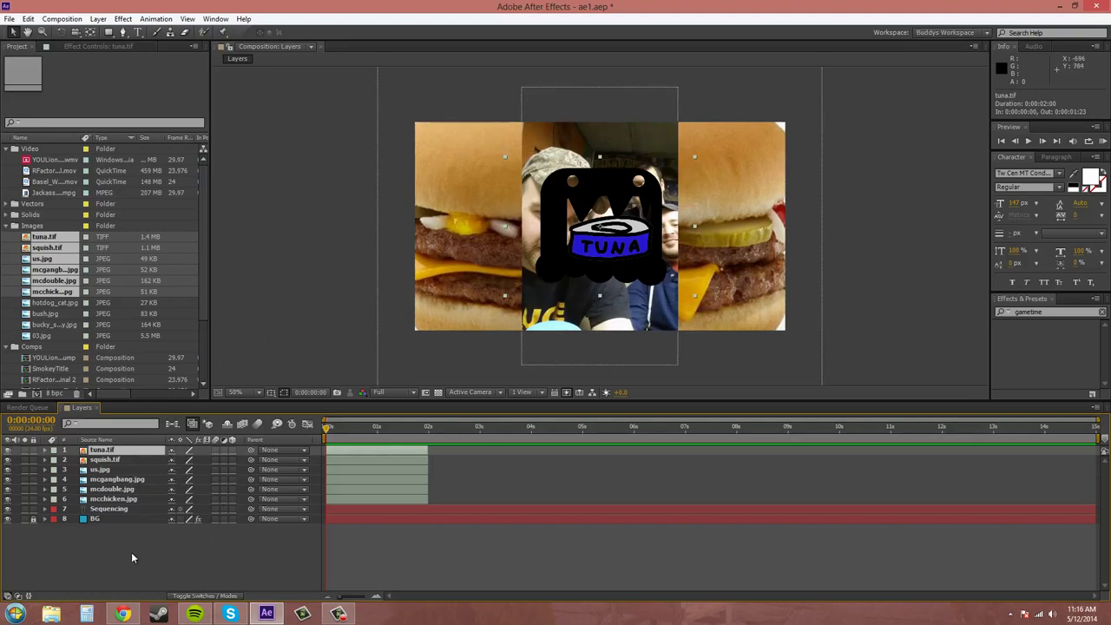
left_click(111, 501, "shift")
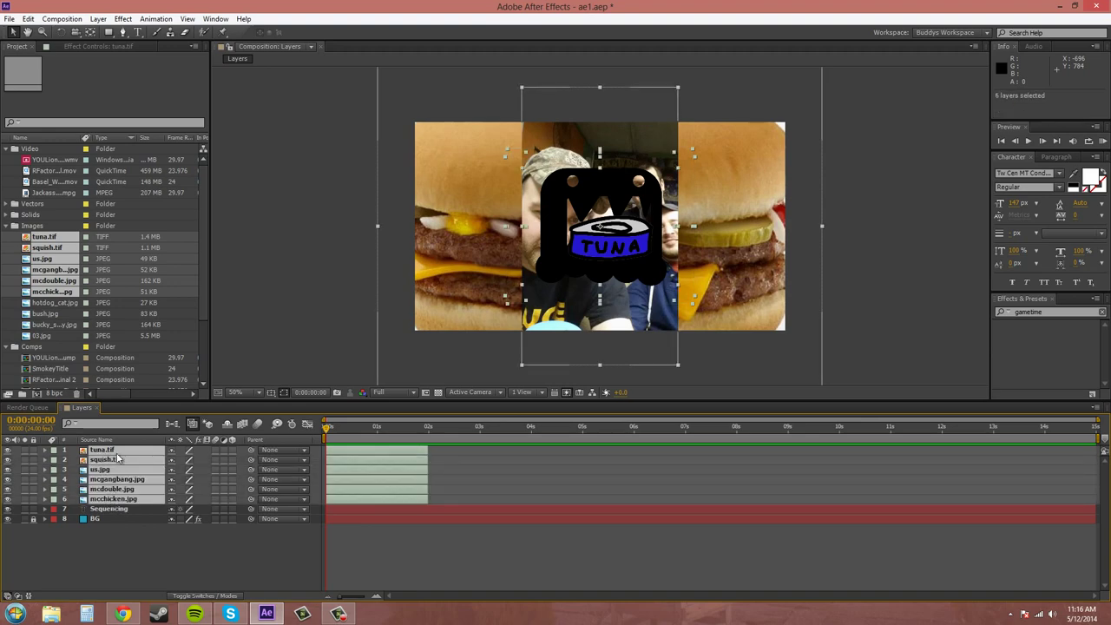
right_click(148, 479)
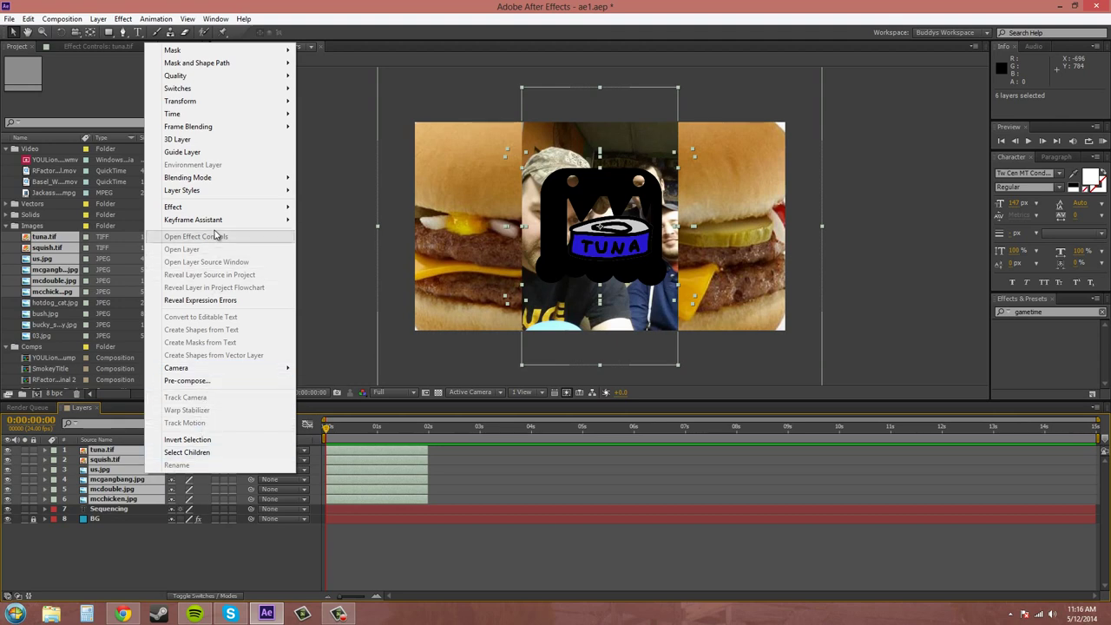
mouse_move(216, 224)
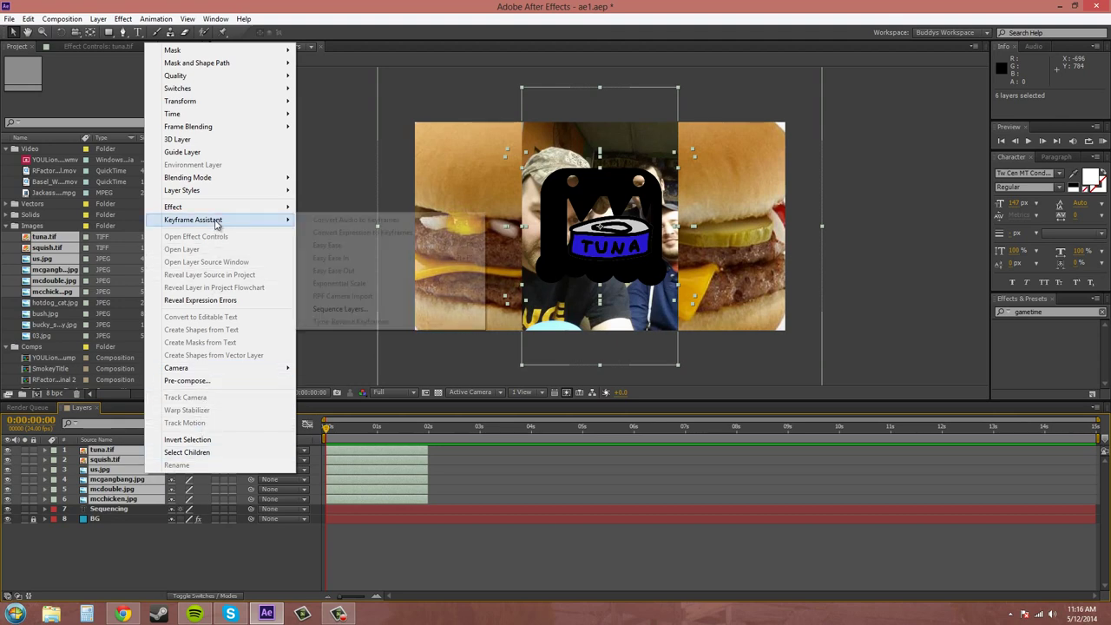
left_click(340, 310)
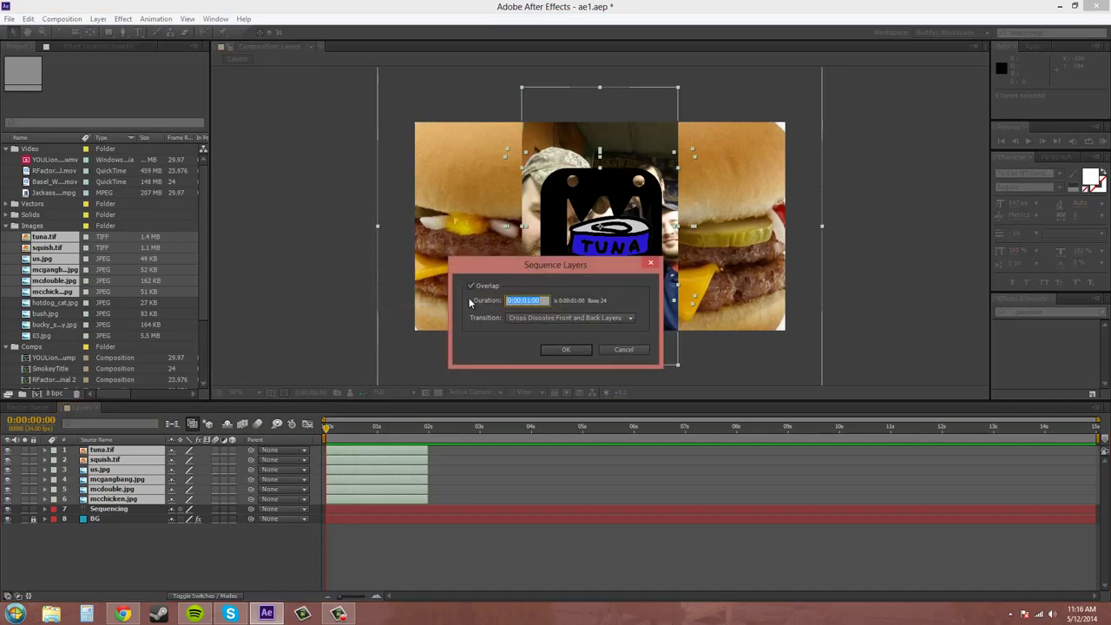
left_click(472, 286)
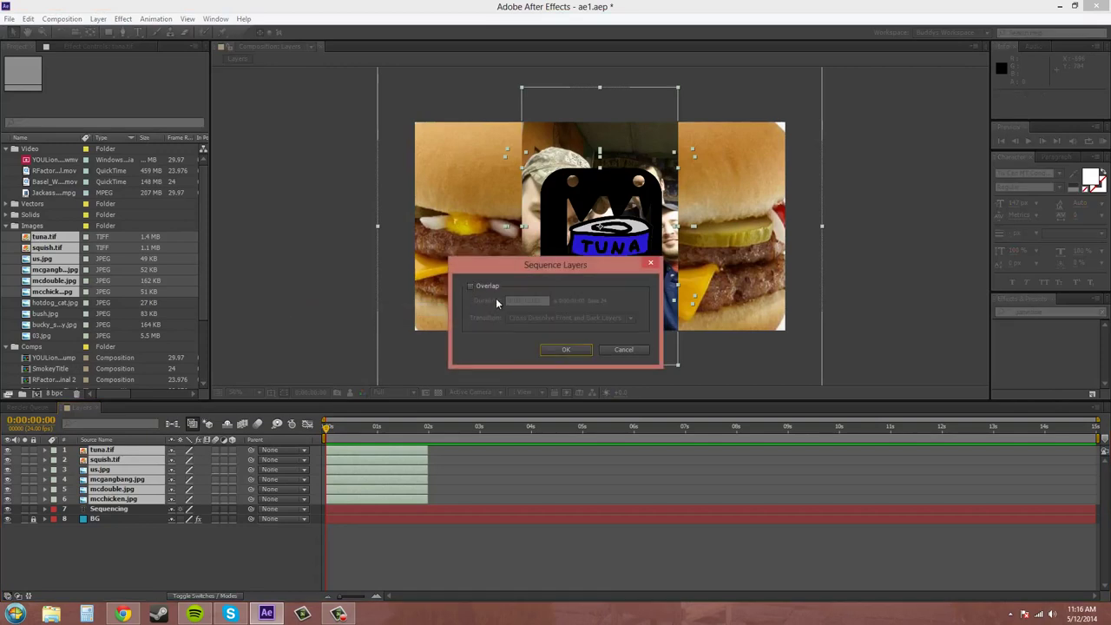
left_click(560, 350)
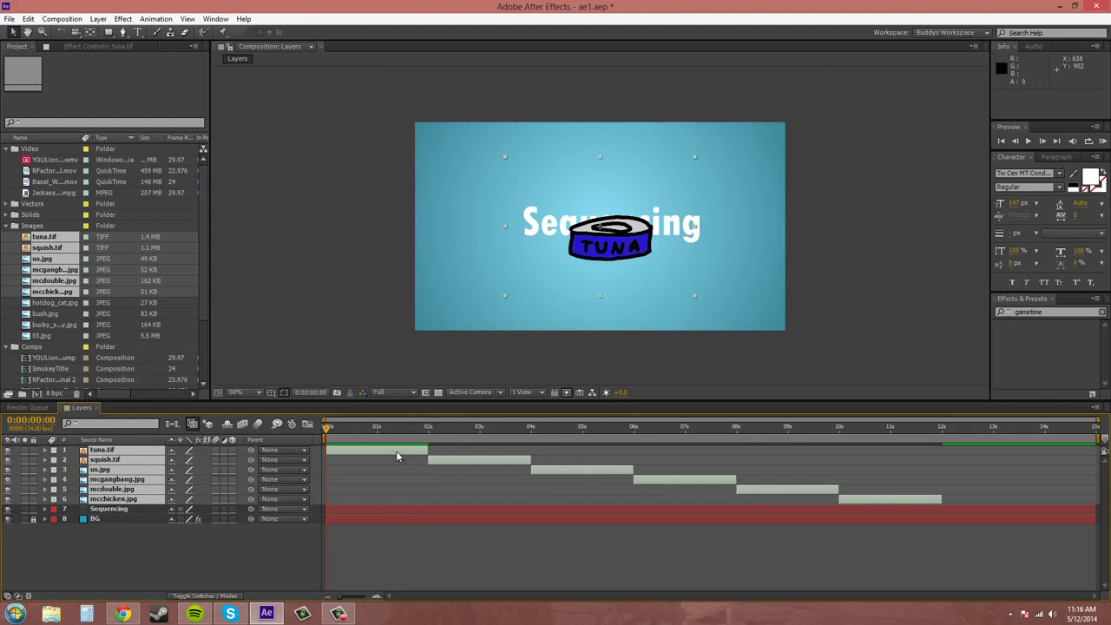
left_click(239, 575)
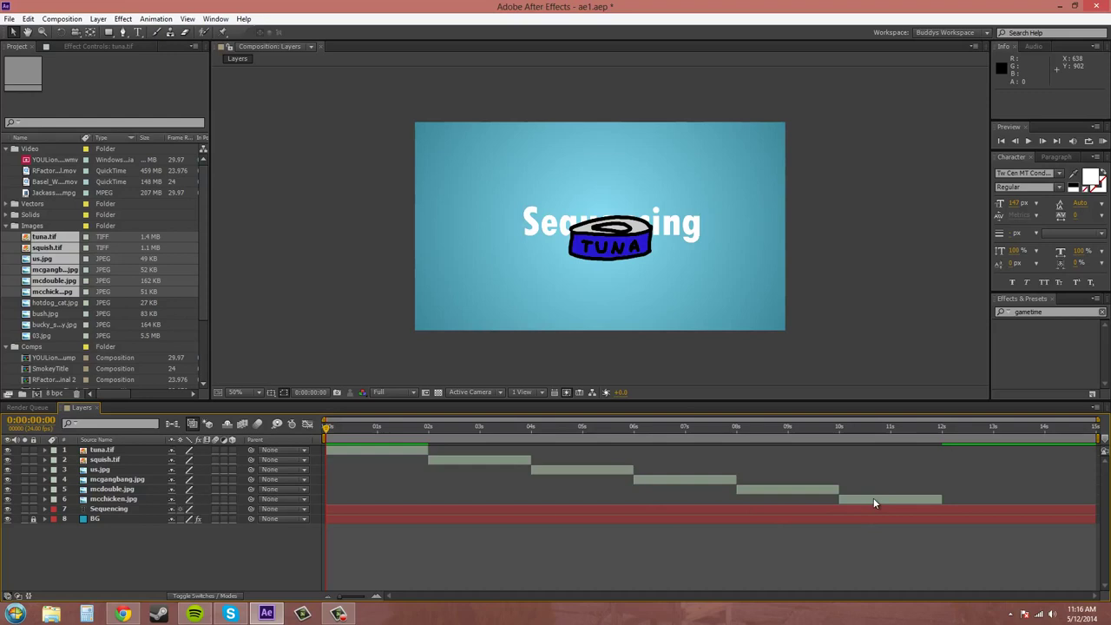
Step: Undo the sequencing and pick the layers in order: tuna, mcdouble, squish, mcgangbang, mcchicken, us
key("ctrl+z")
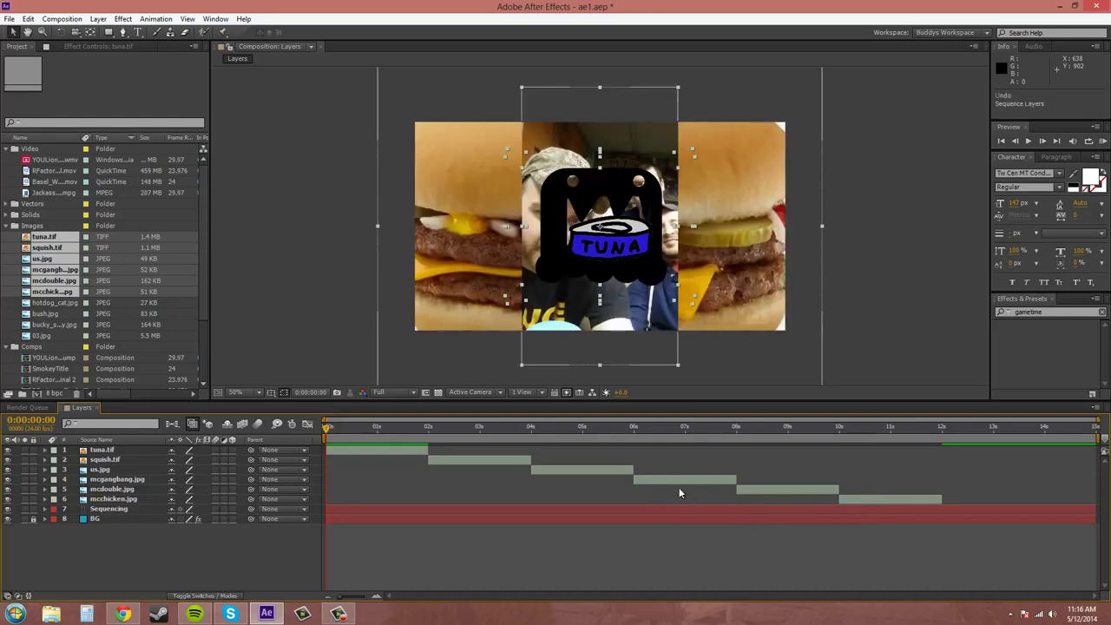
left_click(133, 529)
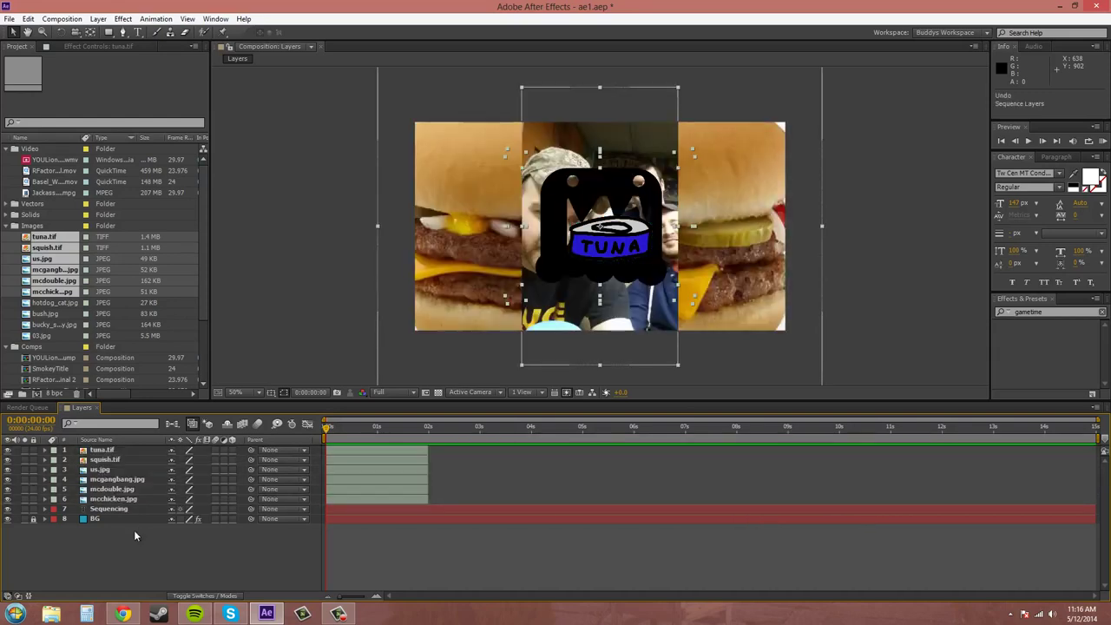
left_click(130, 451)
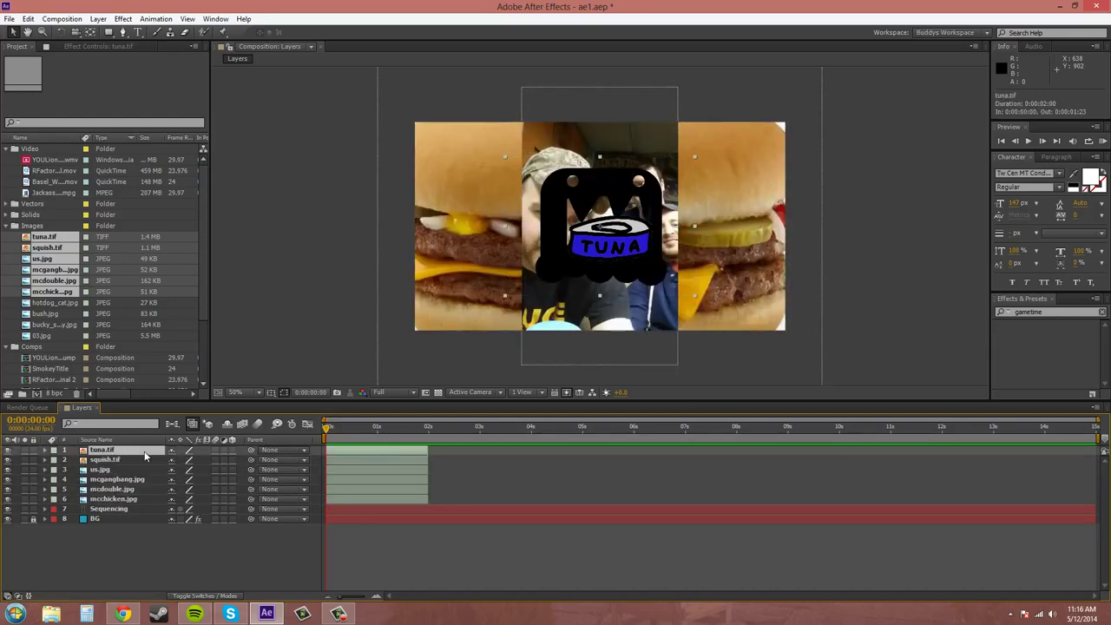
left_click(112, 488, "ctrl")
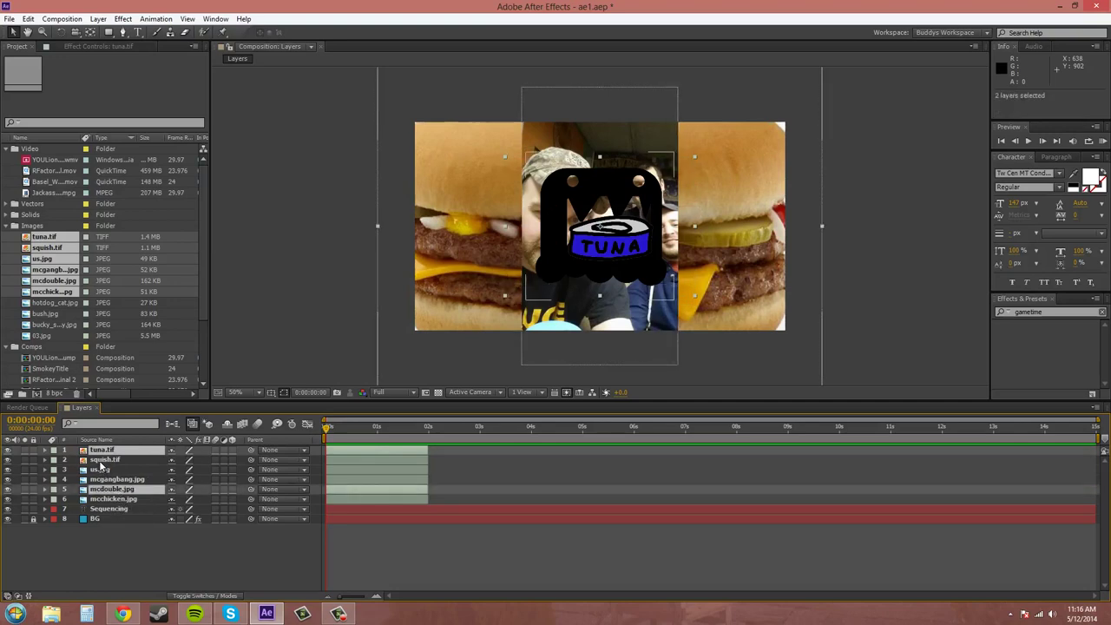
left_click(104, 459, "ctrl")
left_click(108, 479, "ctrl")
left_click(108, 500, "ctrl")
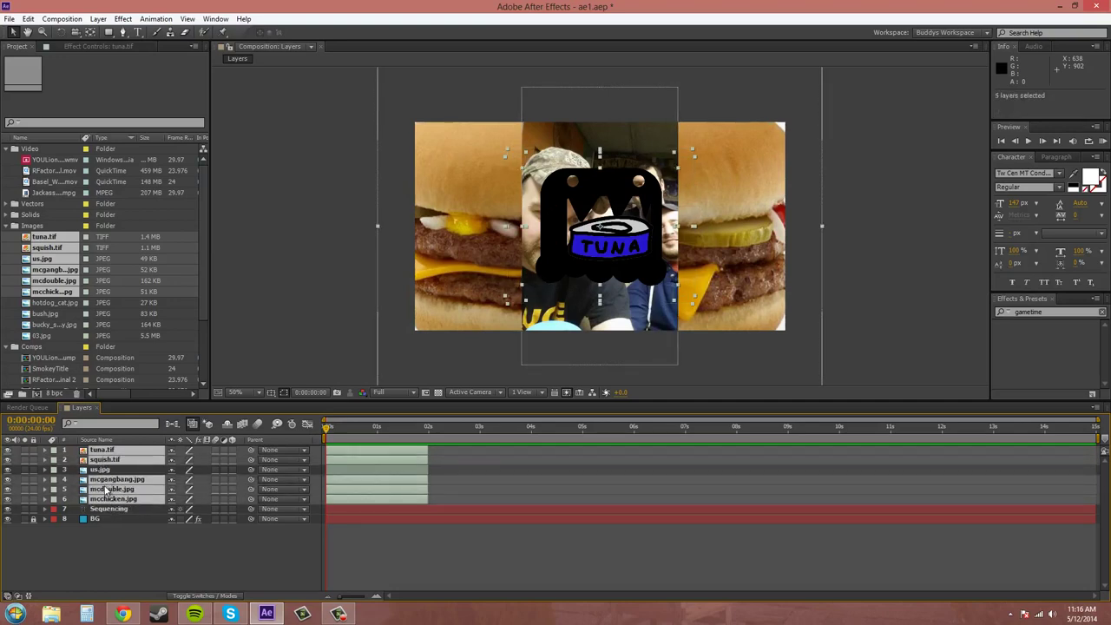
left_click(104, 470, "ctrl")
Step: Apply Sequence Layers so the images play in the picked order
right_click(118, 472)
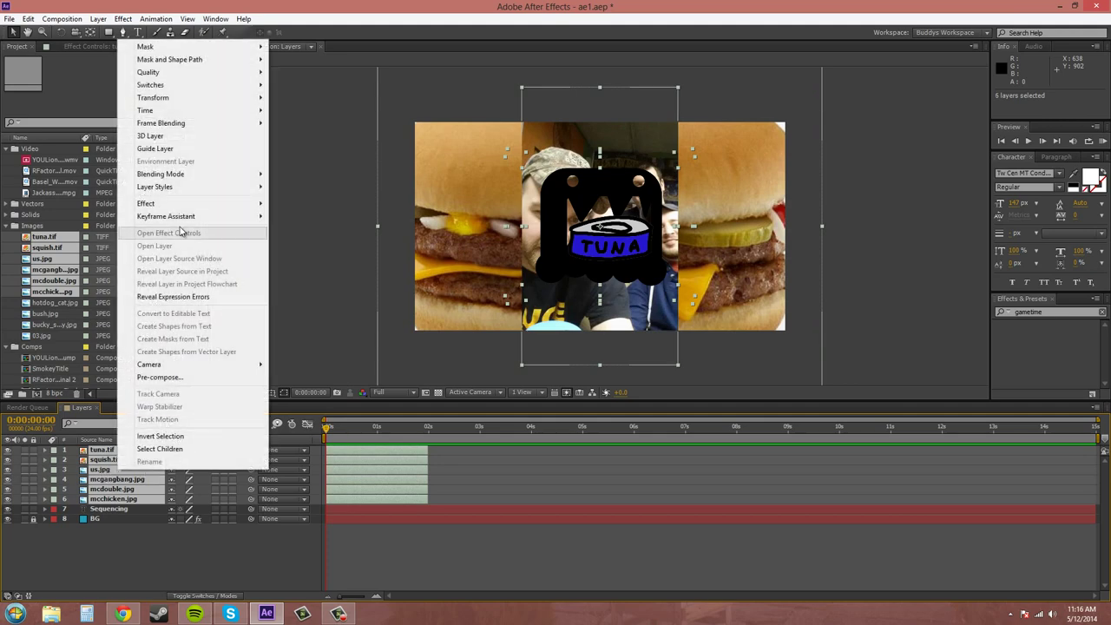
mouse_move(217, 216)
left_click(318, 305)
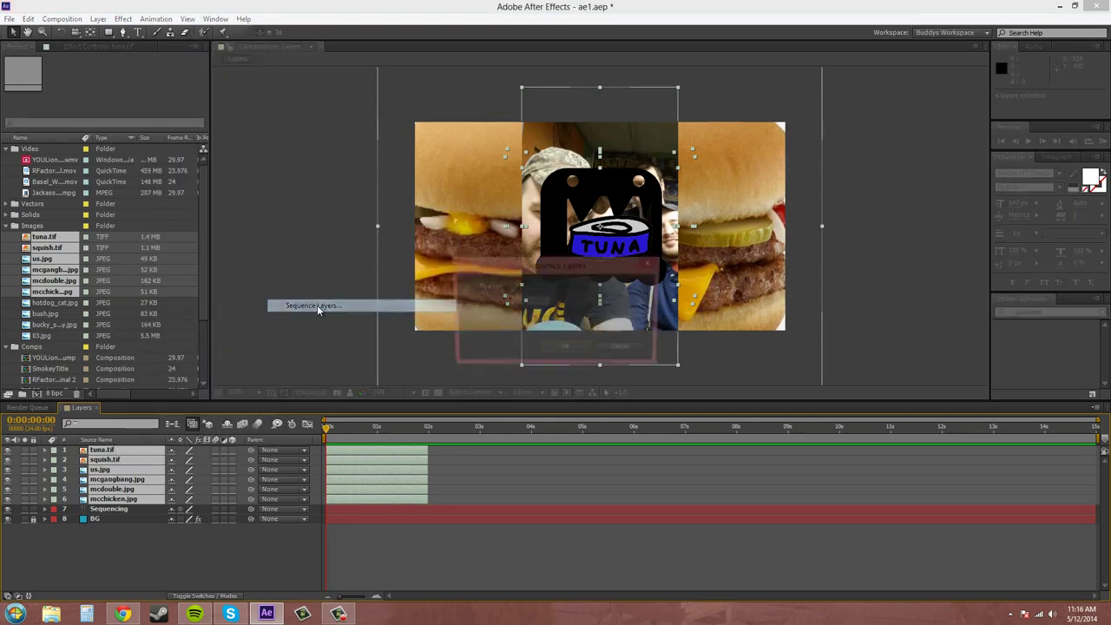
left_click(571, 352)
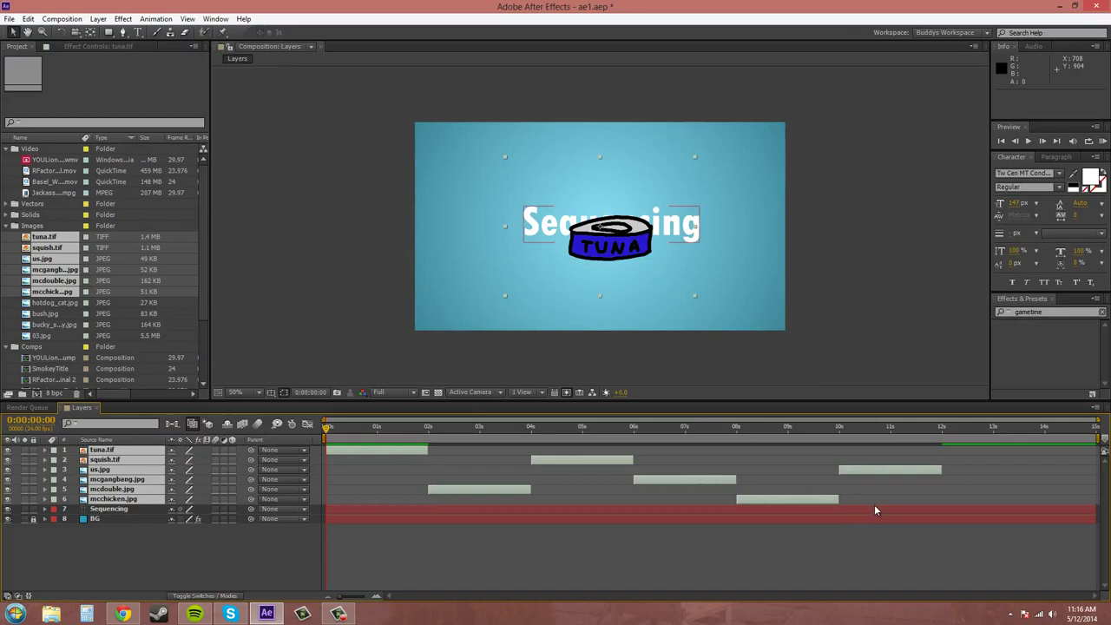
Step: Preview the slides with the Sequencing title hidden, then undo the re-sequencing
left_click(1102, 140)
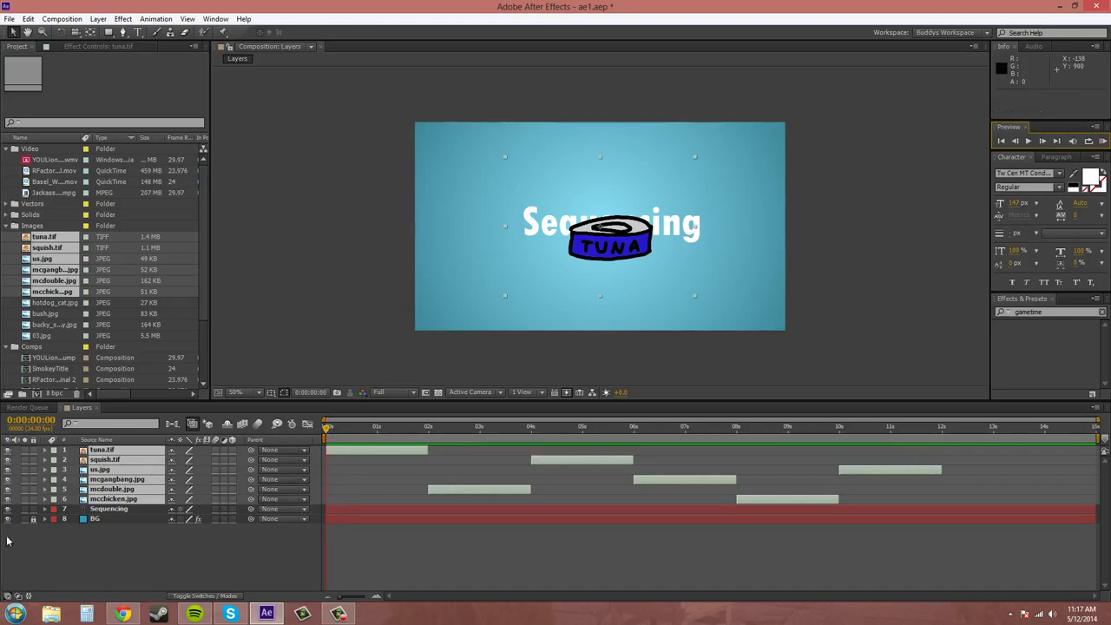
left_click(8, 509)
left_click_drag(328, 427, 341, 455)
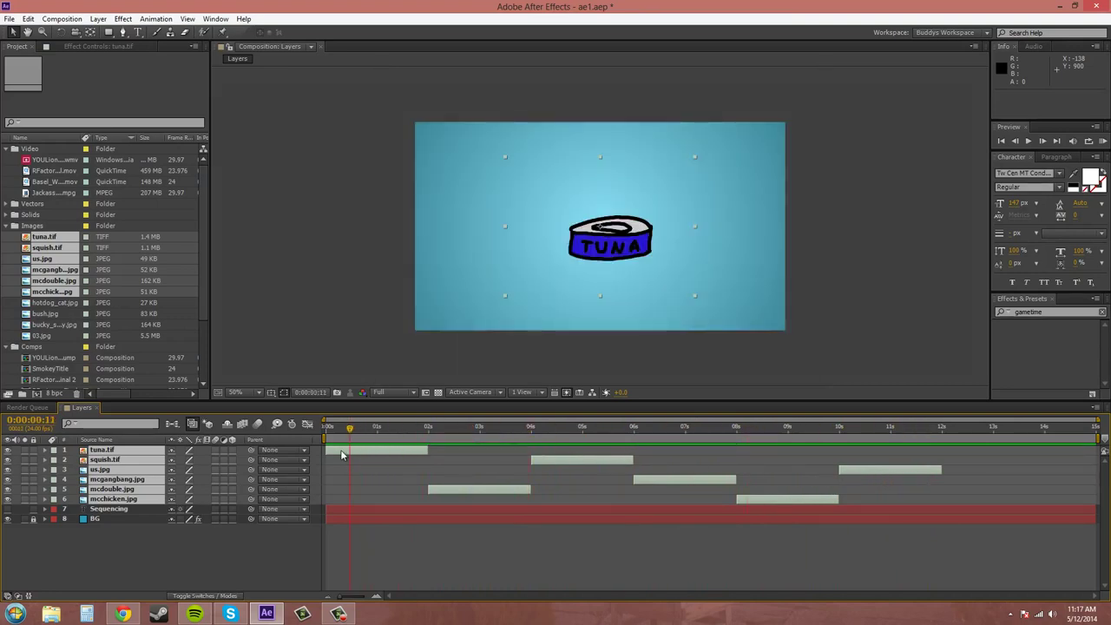
key("ctrl+z")
key("ctrl+z")
Step: Return to the start of the timeline and reselect all six image layers
key("Home")
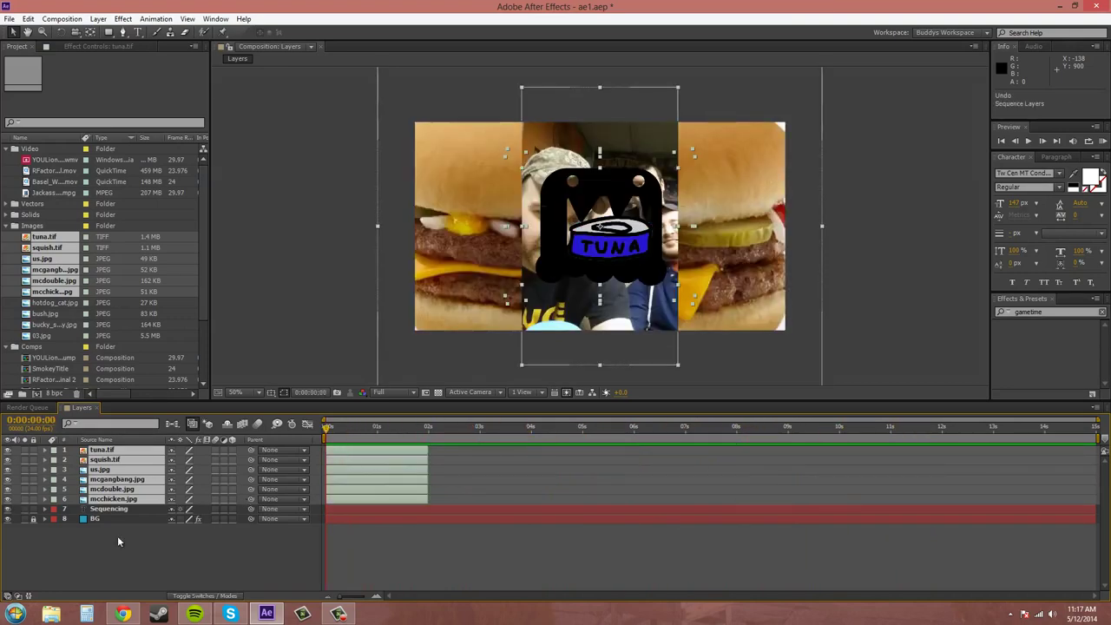
left_click(117, 536)
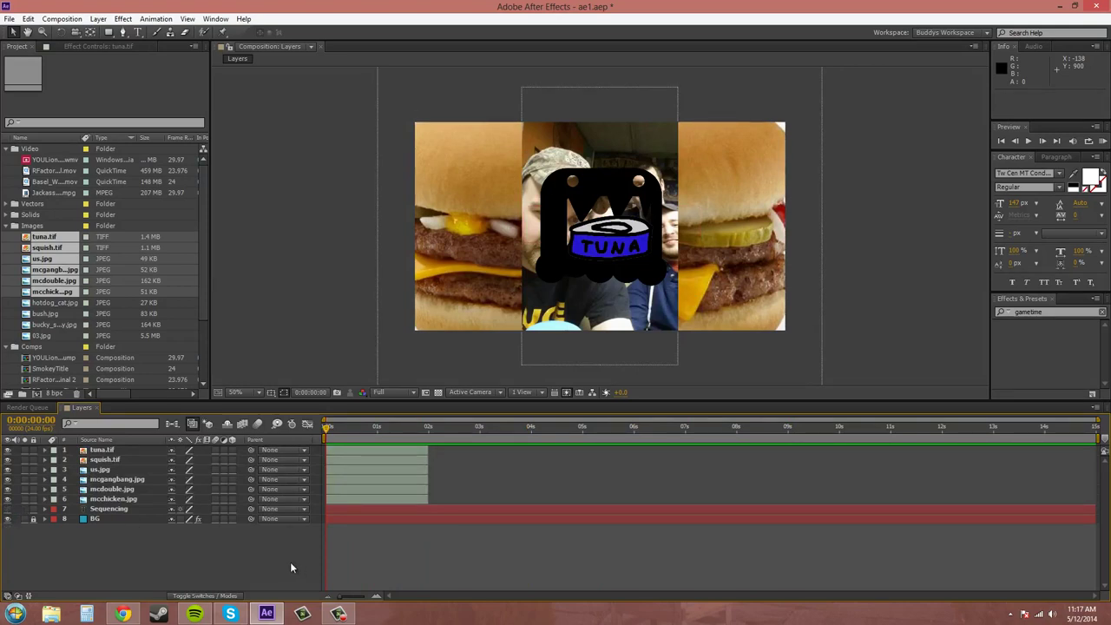
left_click(117, 458)
left_click(138, 498, "shift")
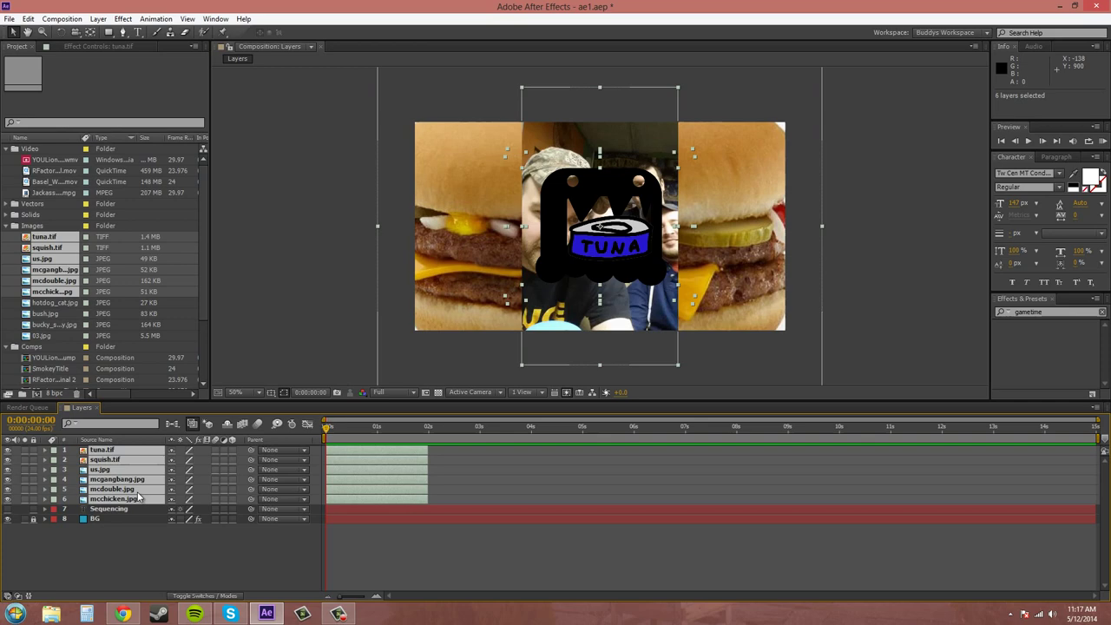
Step: Sequence the layers with a 0:00:00:12 overlap using Cross Dissolve Front and Back Layers
right_click(128, 479)
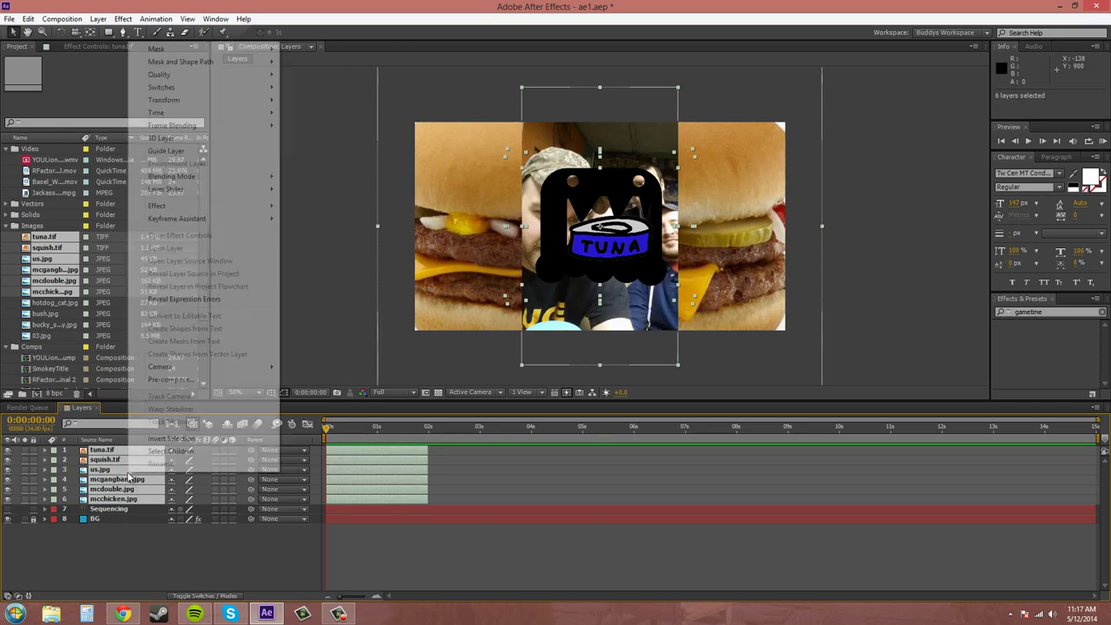
mouse_move(248, 220)
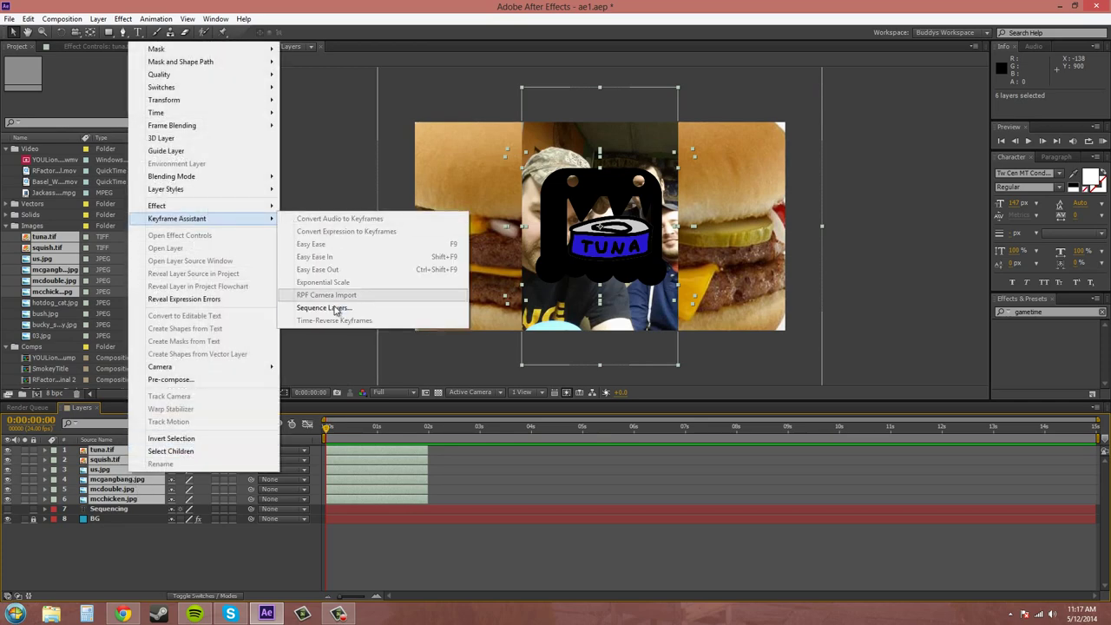
left_click(323, 309)
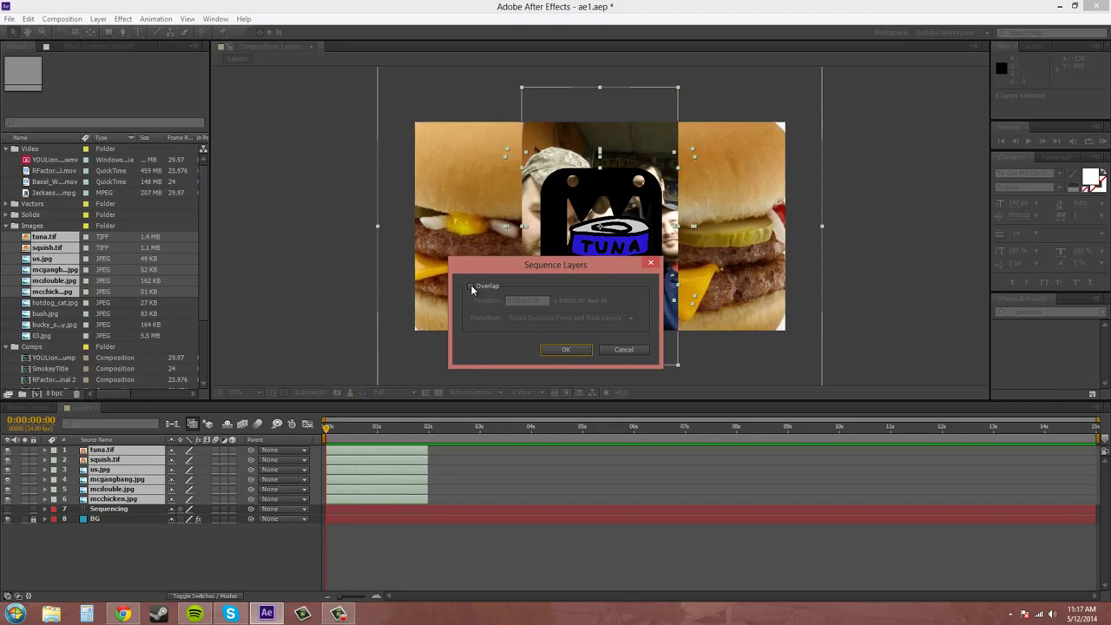
left_click(471, 287)
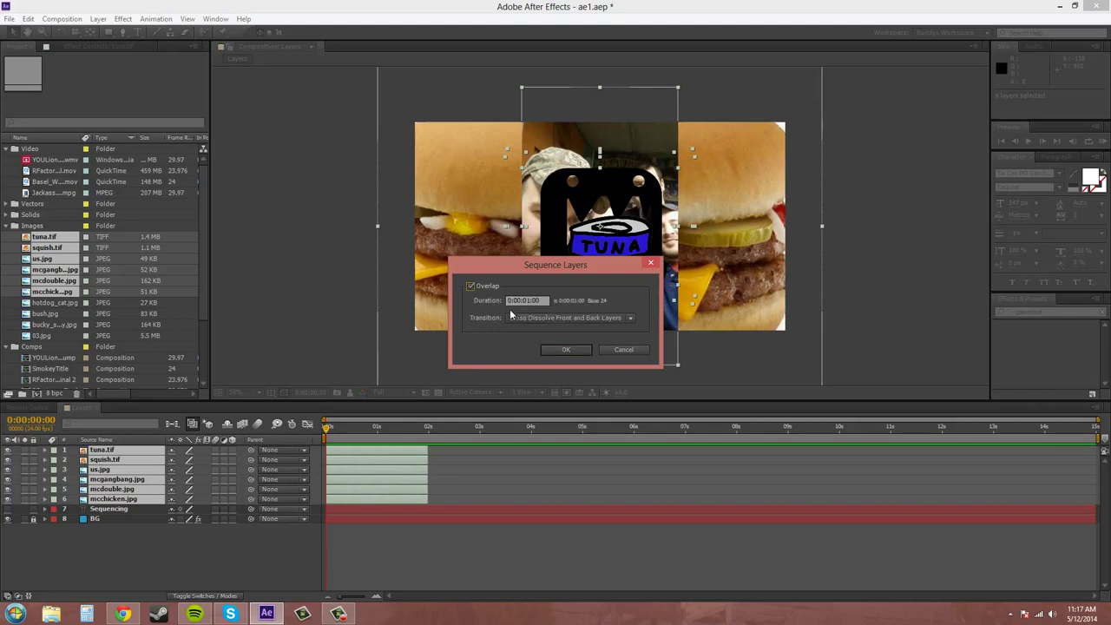
left_click(546, 323)
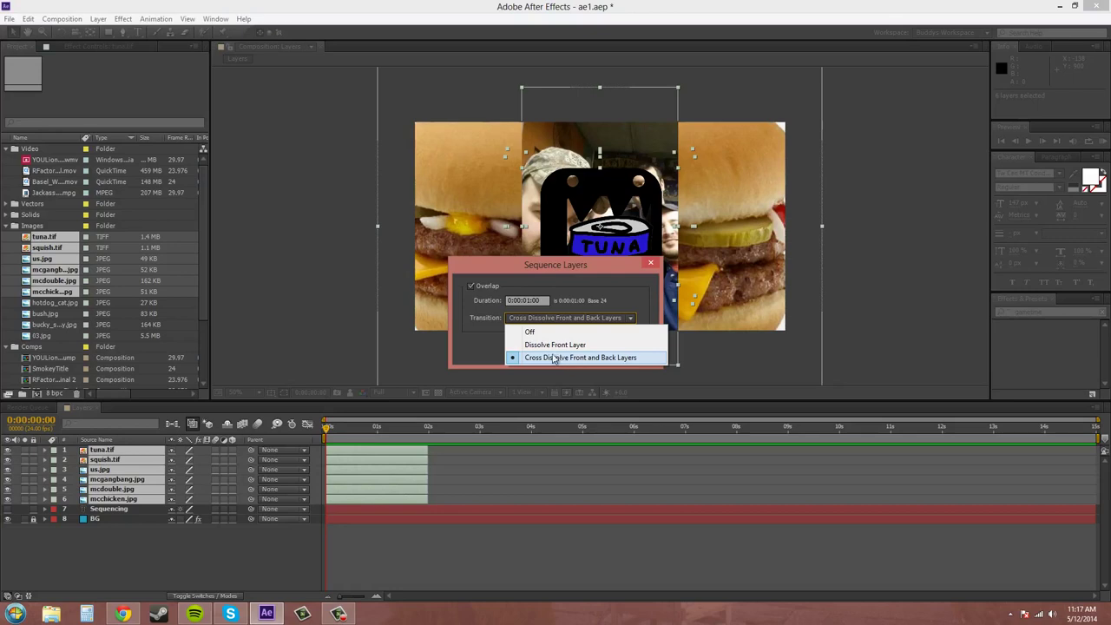
left_click(599, 309)
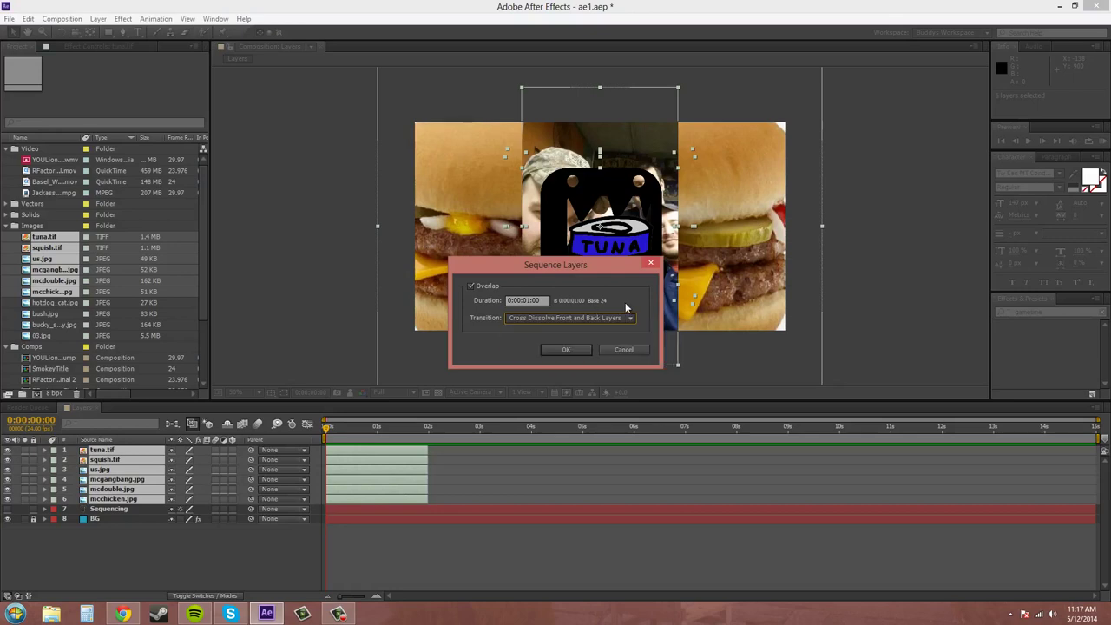
left_click(528, 299)
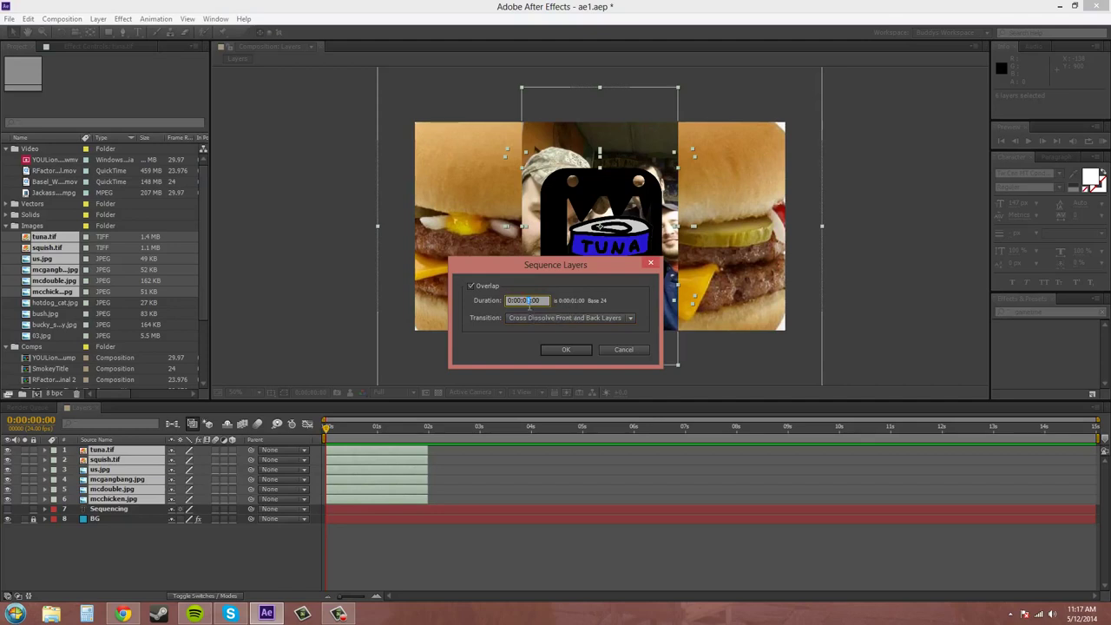
type("0")
double_click(540, 300)
left_click(534, 300)
type("12")
left_click(566, 350)
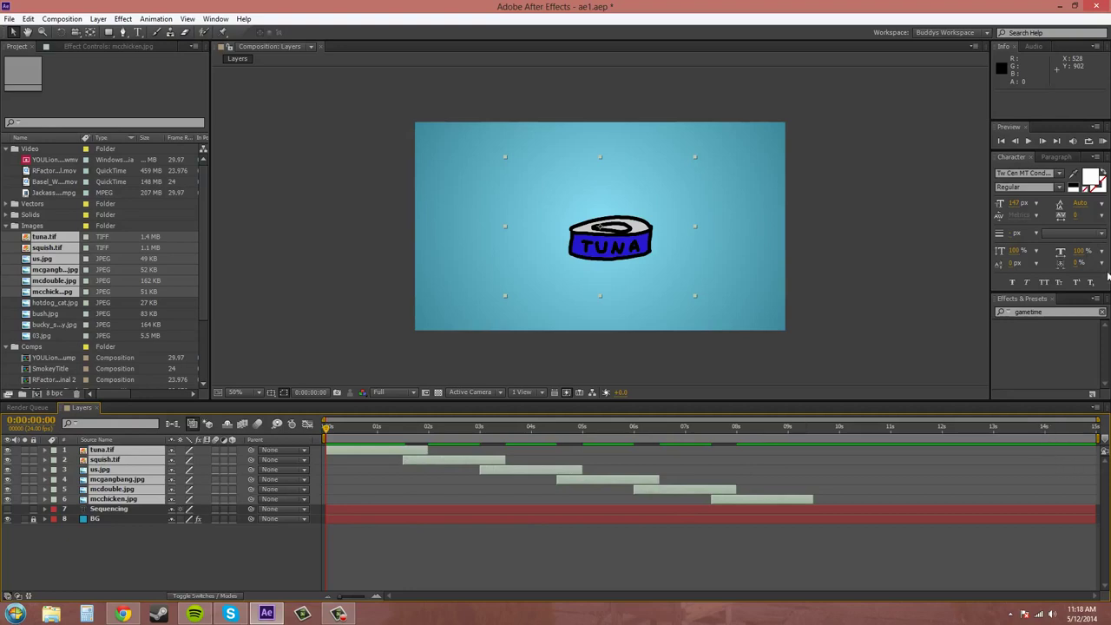
left_click(1100, 140)
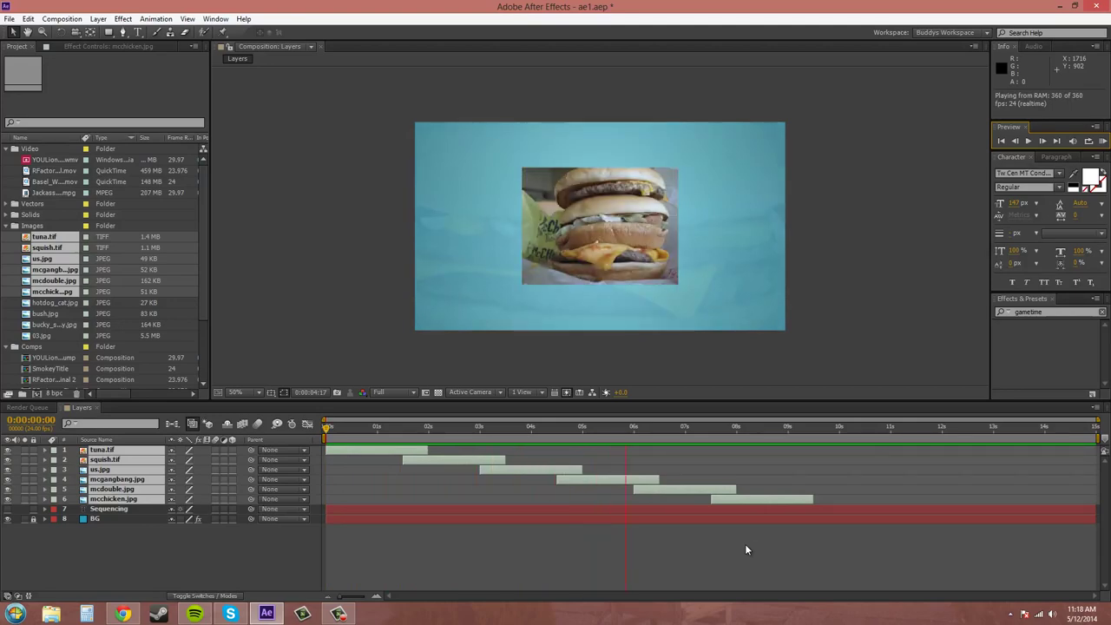
left_click(1104, 141)
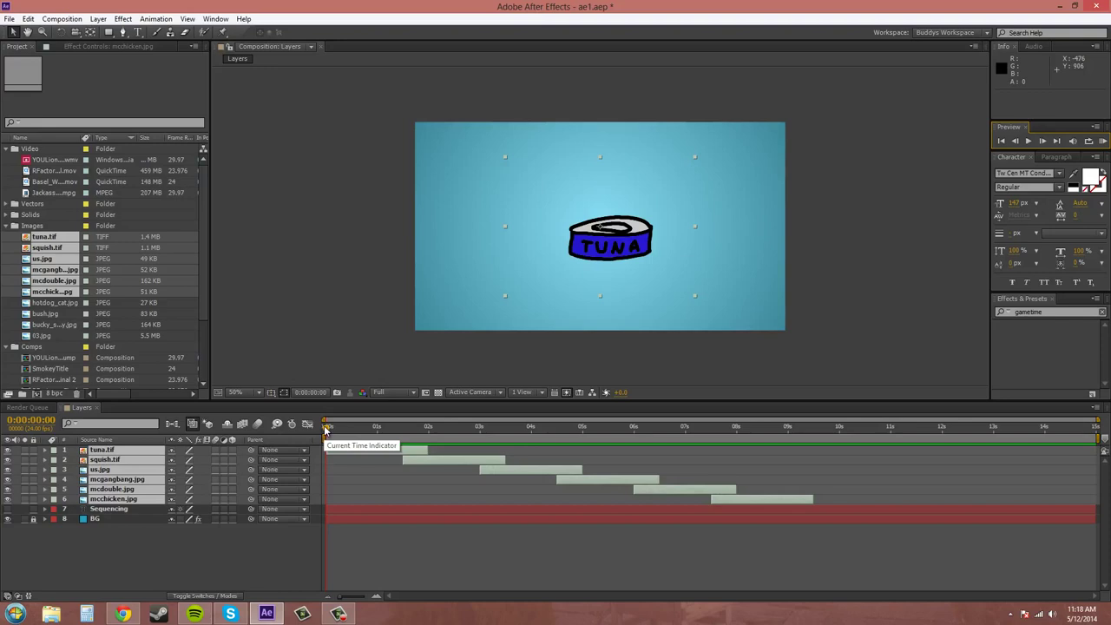
Step: Show Opacity keyframes on all six image layers and scrub to 0:00:01:15 to check a fade
left_click(120, 572)
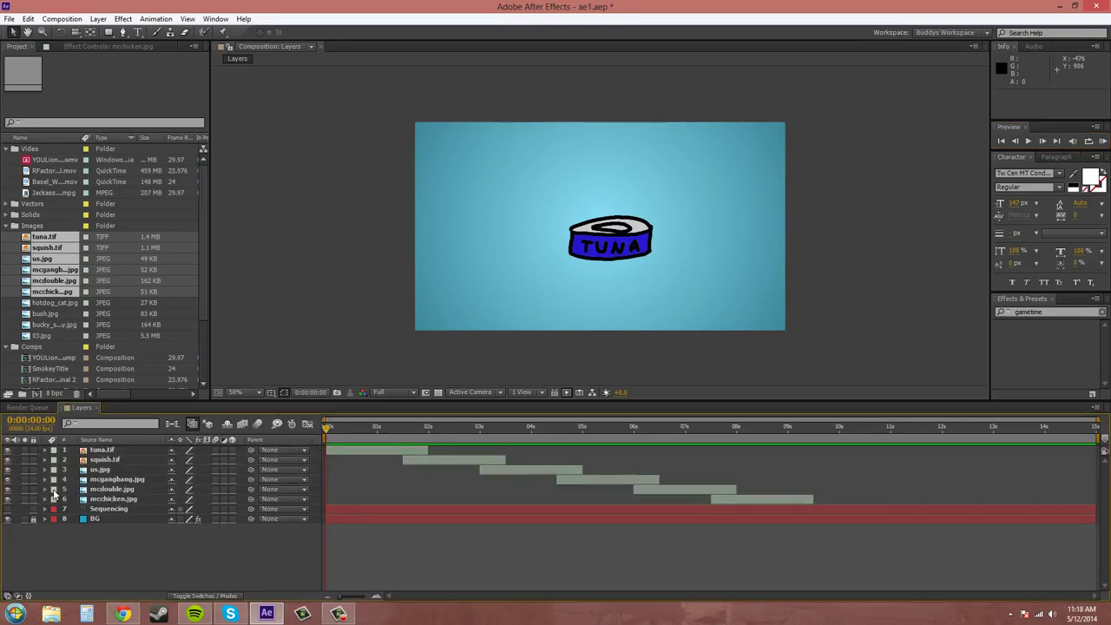
left_click(104, 451)
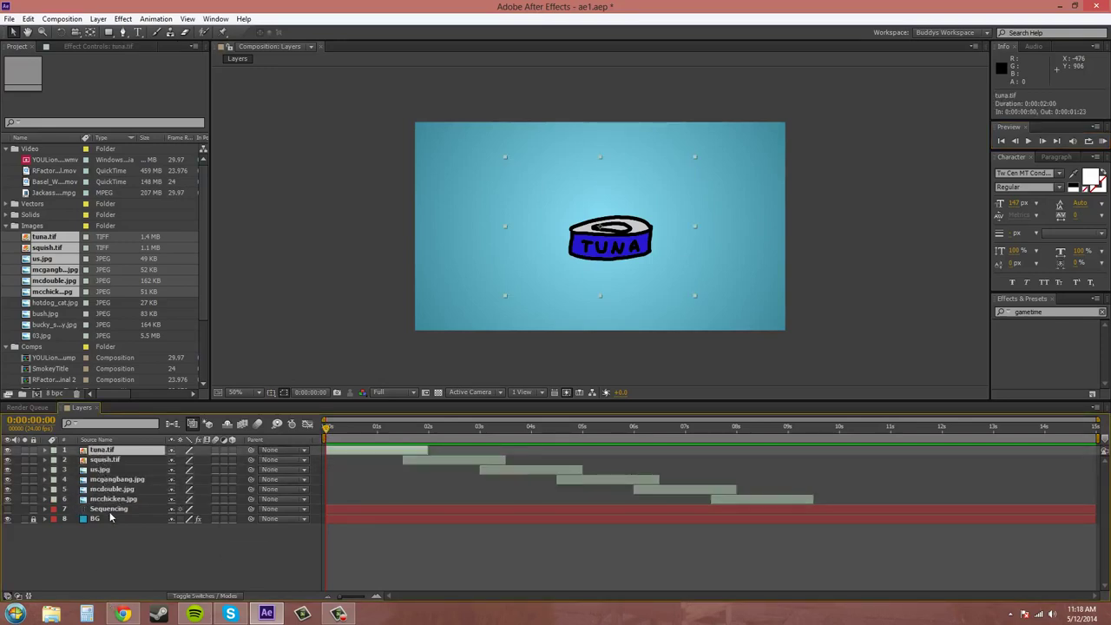
left_click(114, 500, "shift")
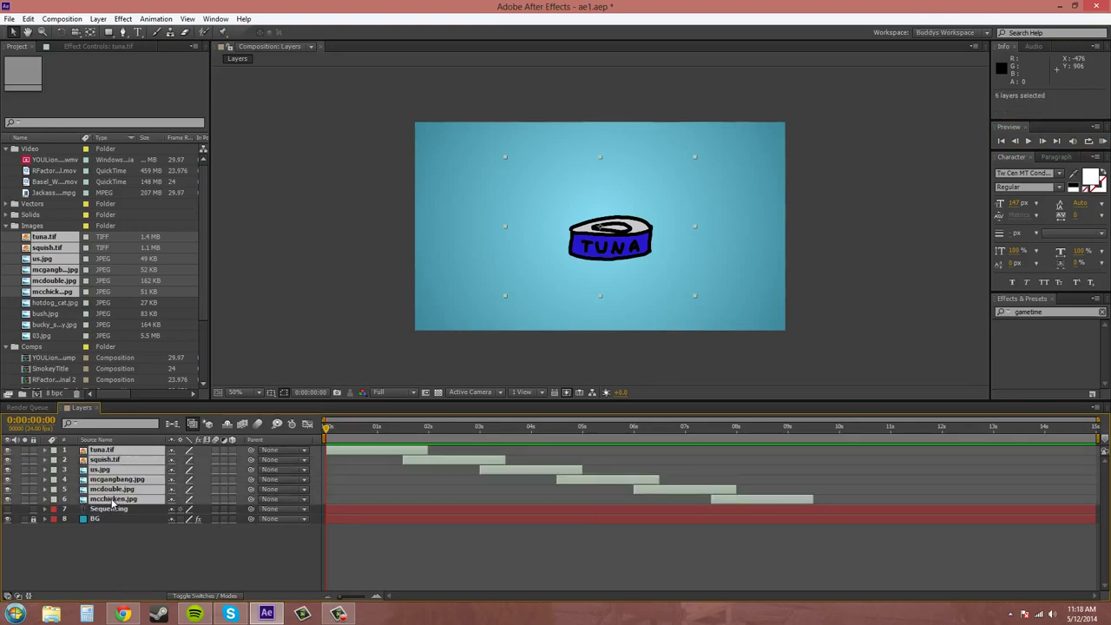
key("t")
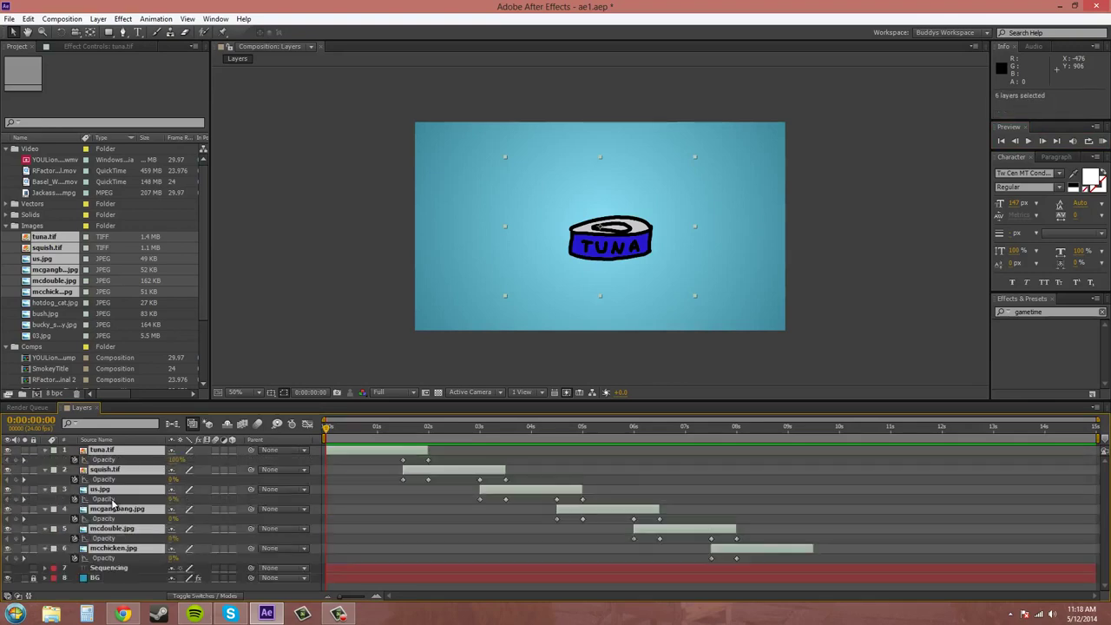
left_click(743, 387)
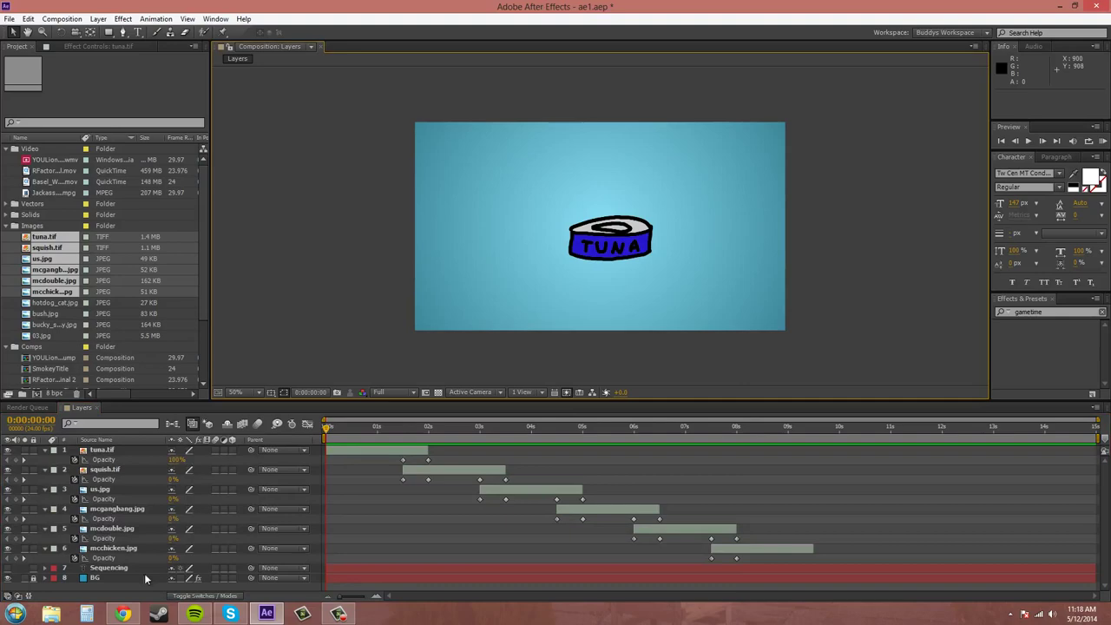
left_click_drag(337, 434, 368, 453)
left_click(304, 452)
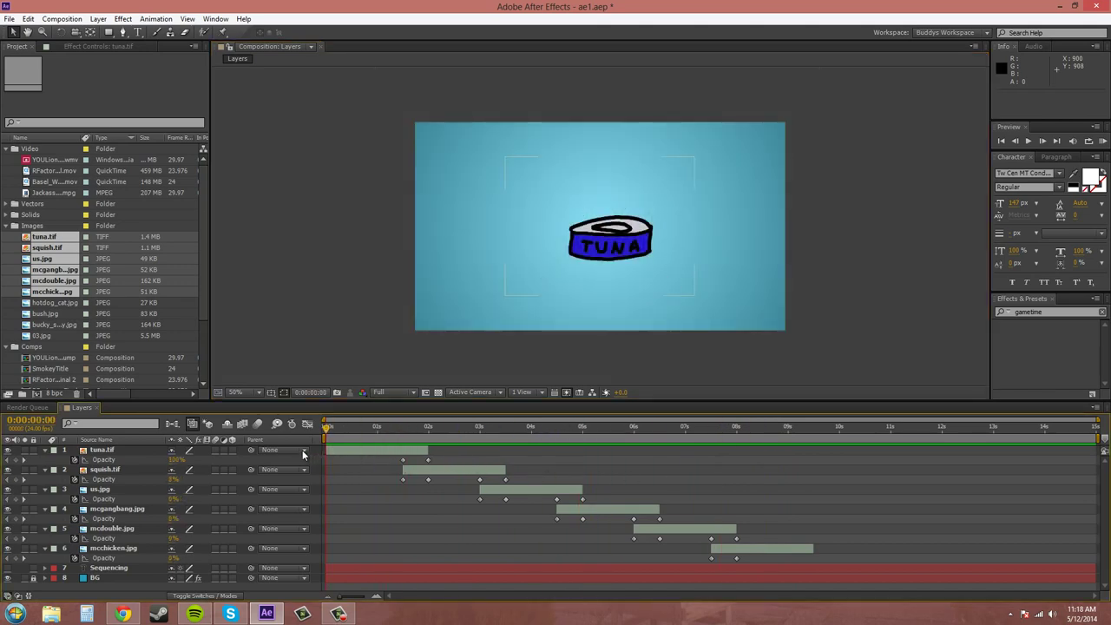
Step: Undo the sequencing and re-sequence the six layers with Dissolve Front Layer transitions
key("ctrl+z")
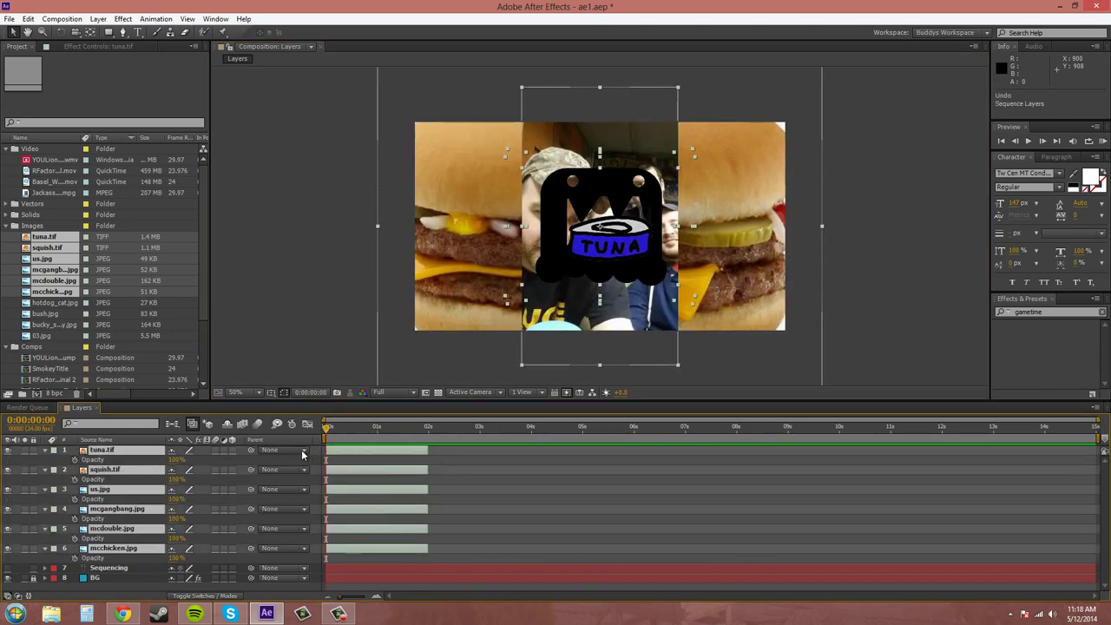
left_click(49, 450)
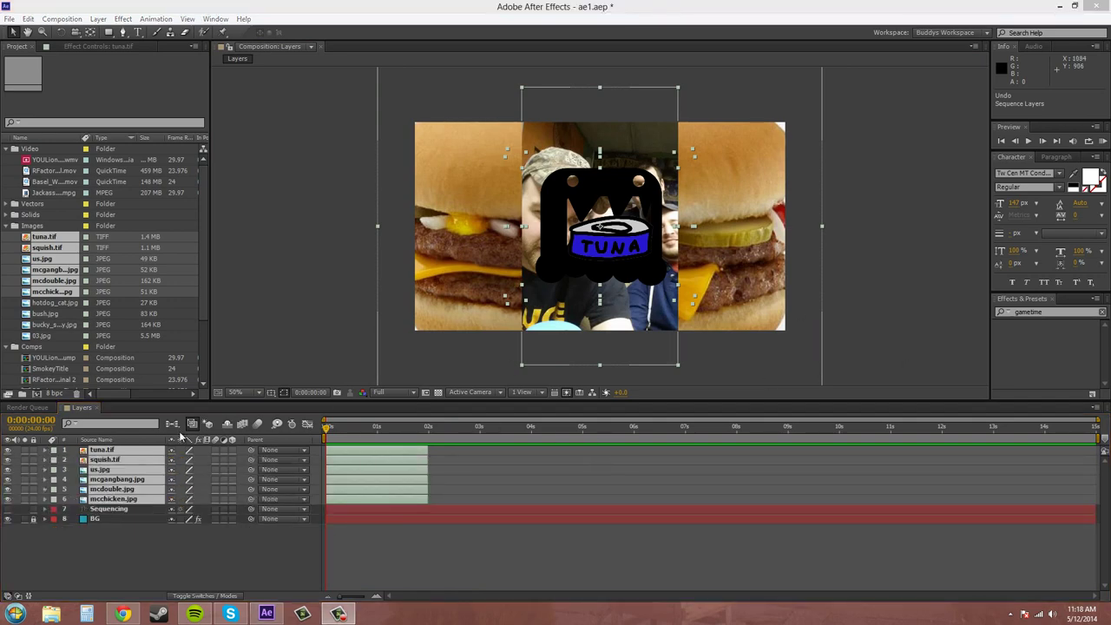
right_click(106, 476)
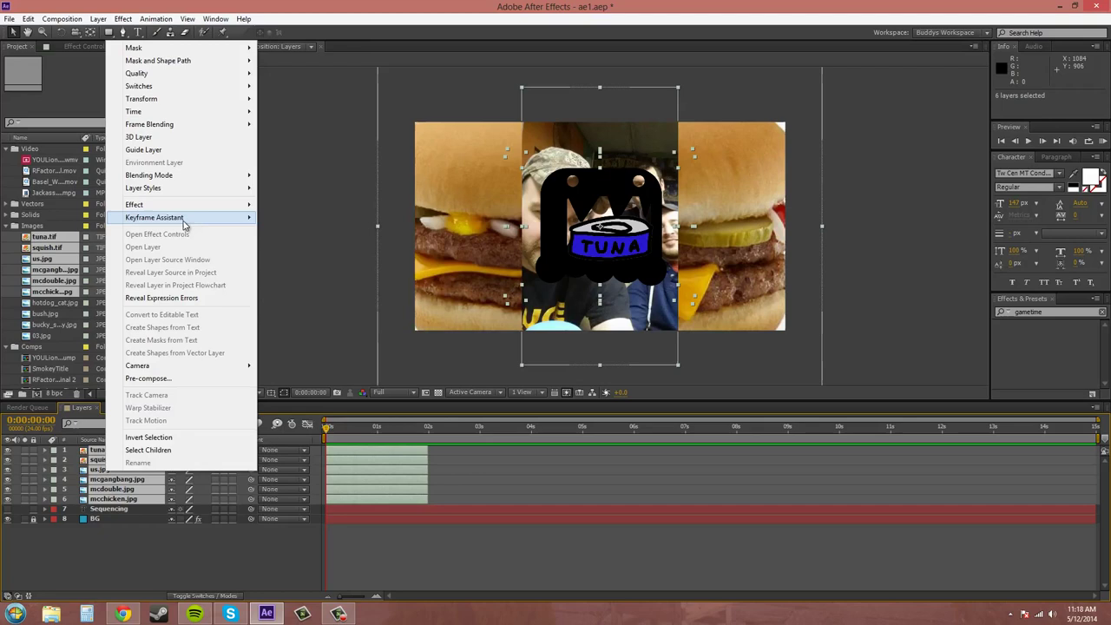
mouse_move(186, 218)
left_click(284, 305)
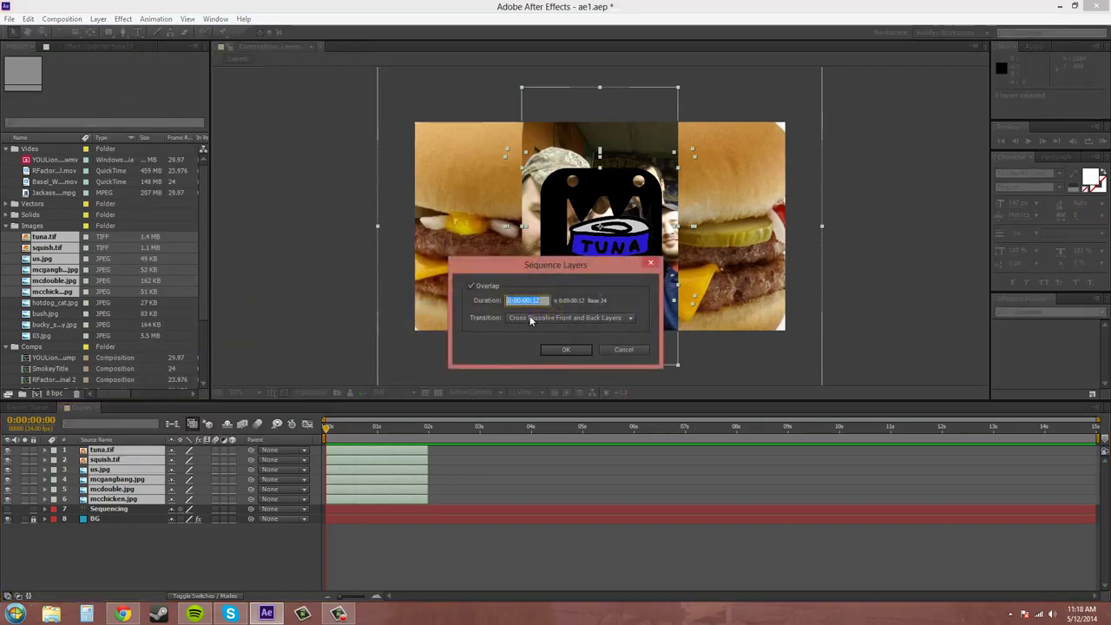
left_click(560, 317)
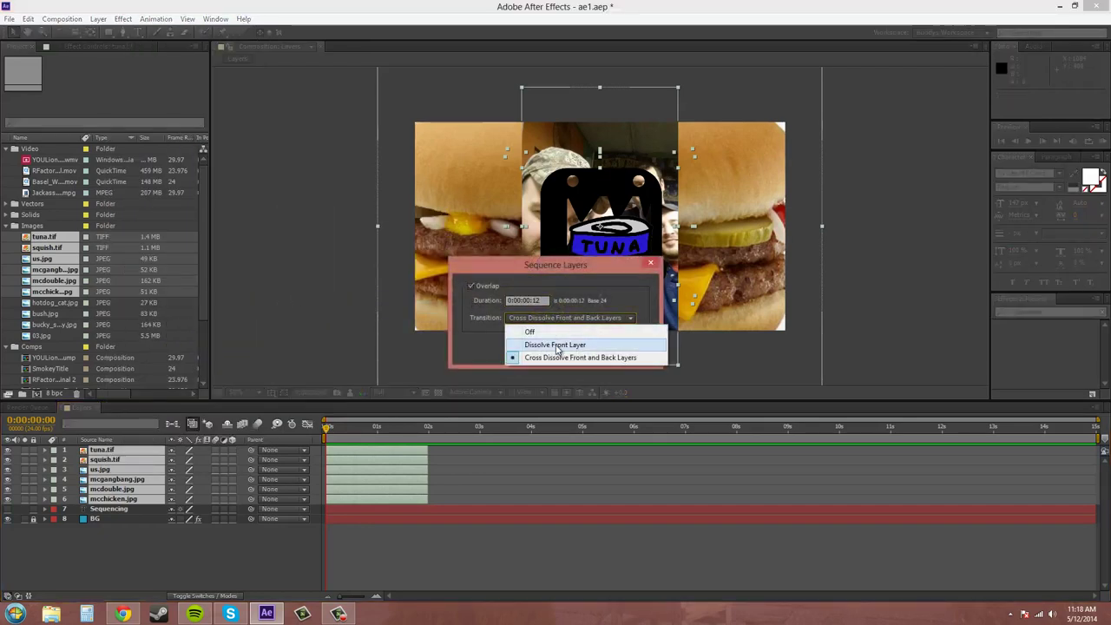
left_click(558, 347)
left_click(570, 348)
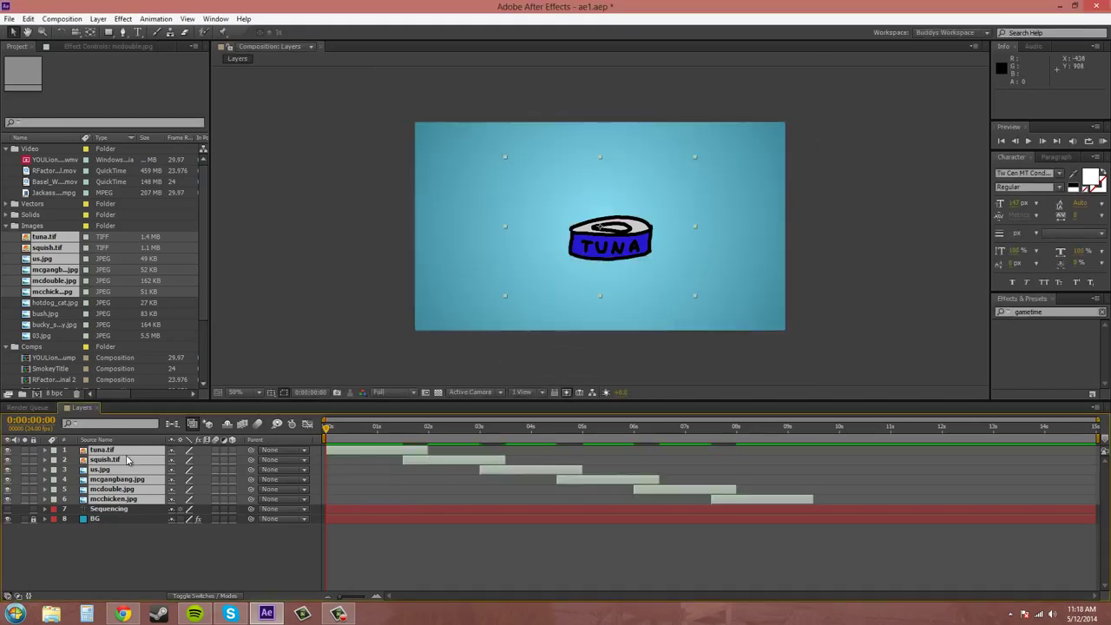
key("u")
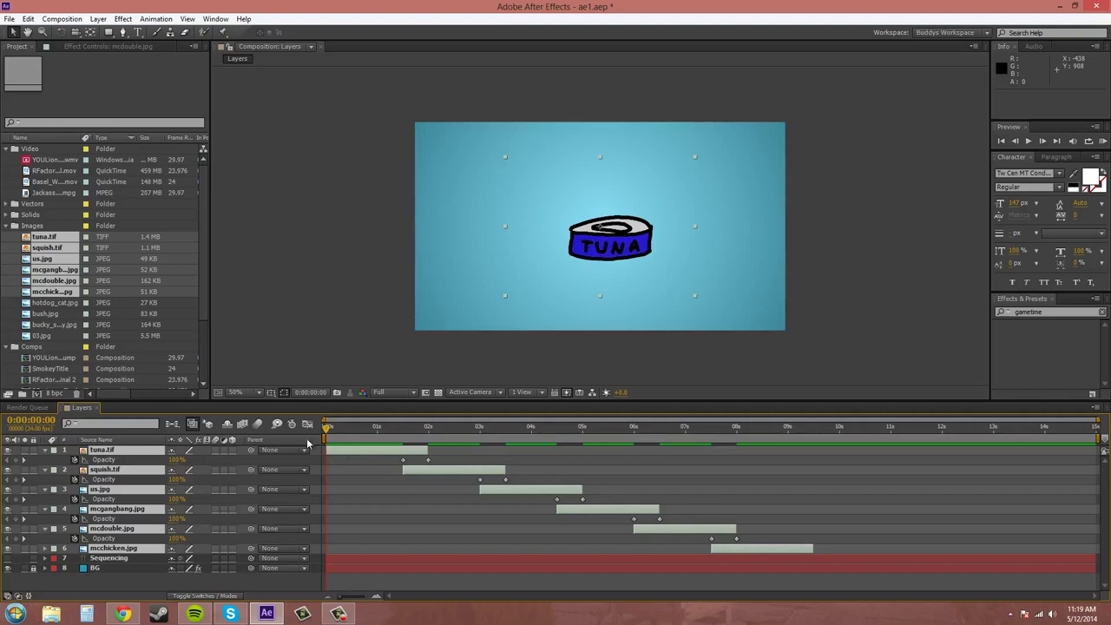
left_click_drag(328, 429, 295, 482)
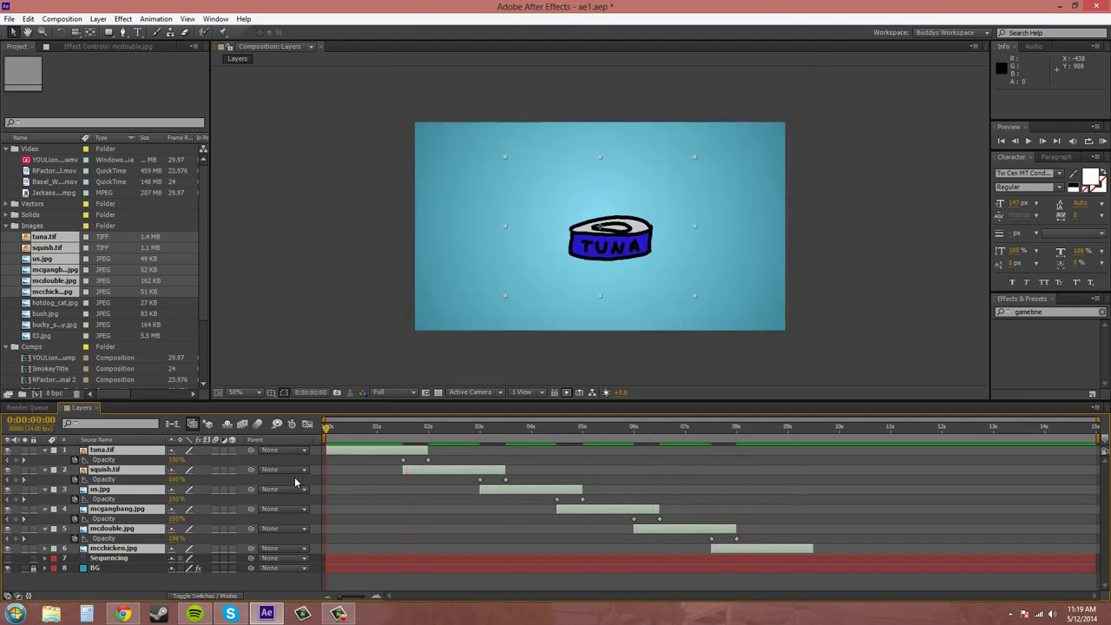
left_click(45, 450)
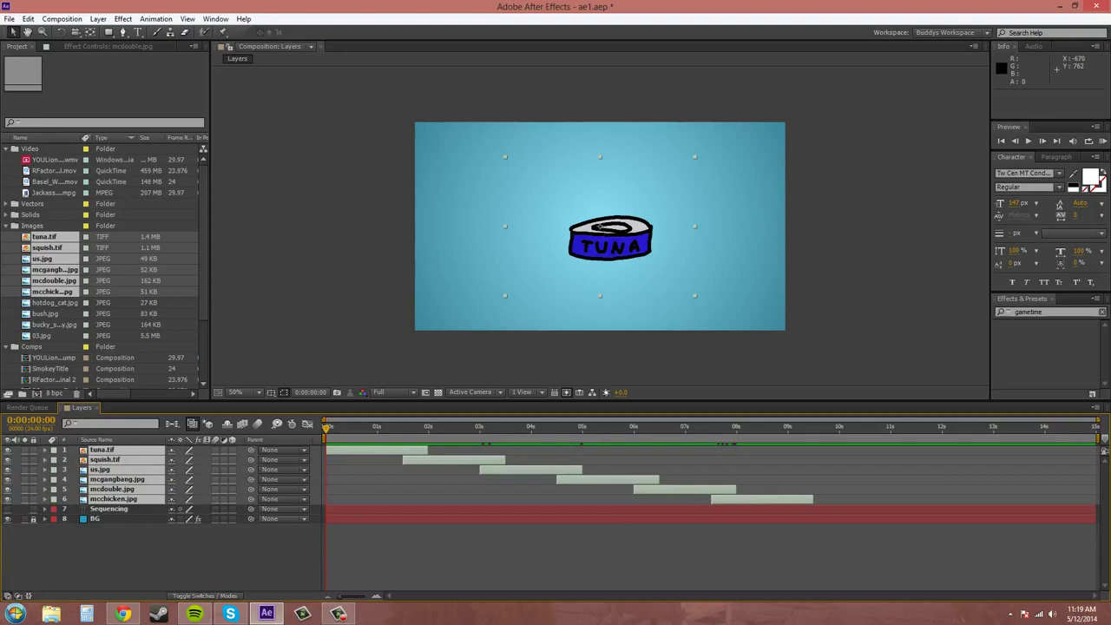
Step: Drag the six selected project images onto Create New Composition to start a comp from them
left_click(532, 272)
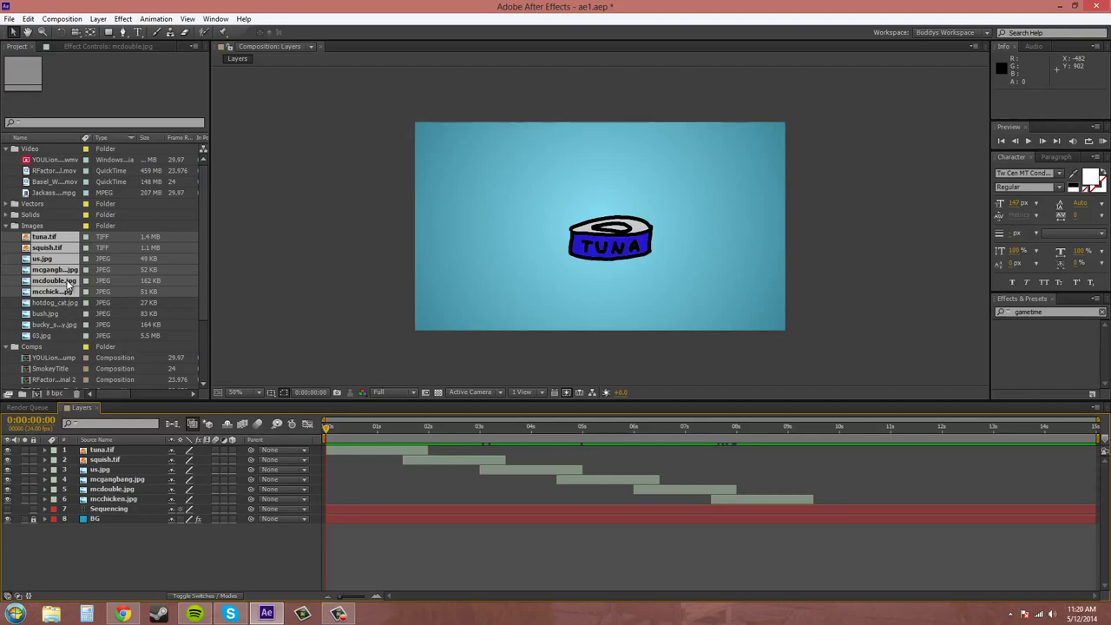
left_click(47, 248)
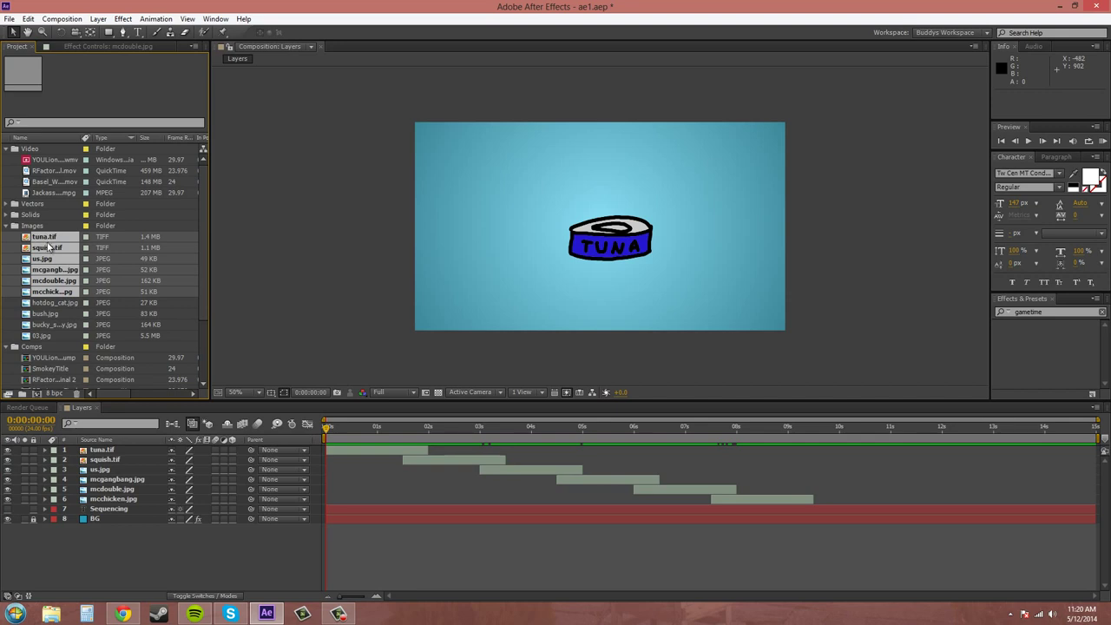
left_click_drag(51, 246, 37, 393)
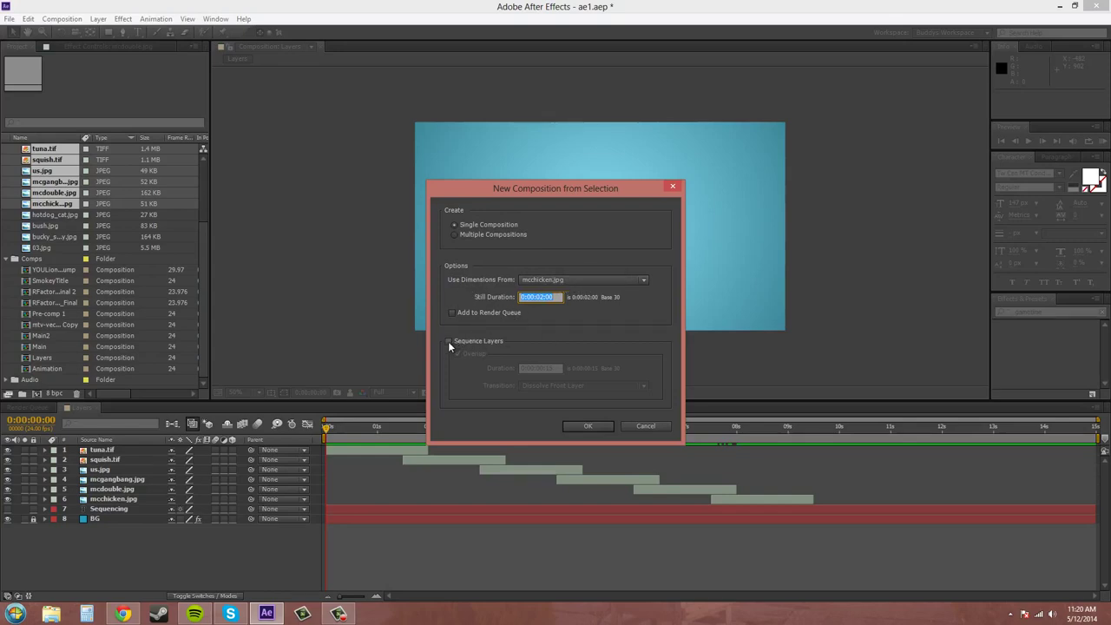
Step: Size the new comp to mcdouble.jpg and sequence its layers with Cross Dissolve Front and Back Layers
left_click(606, 284)
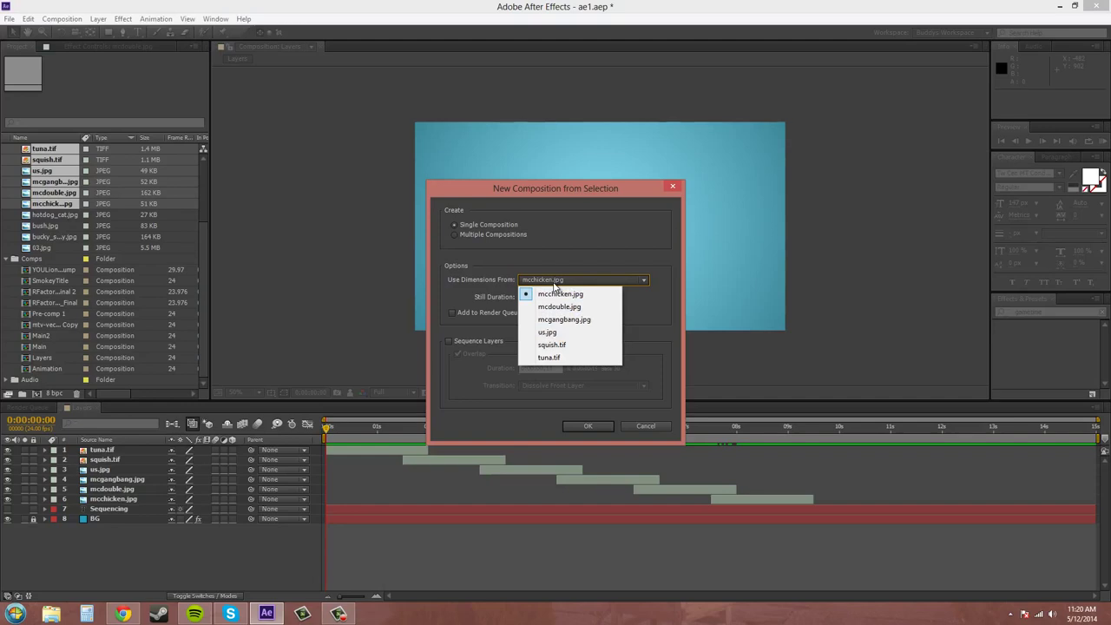
left_click(568, 309)
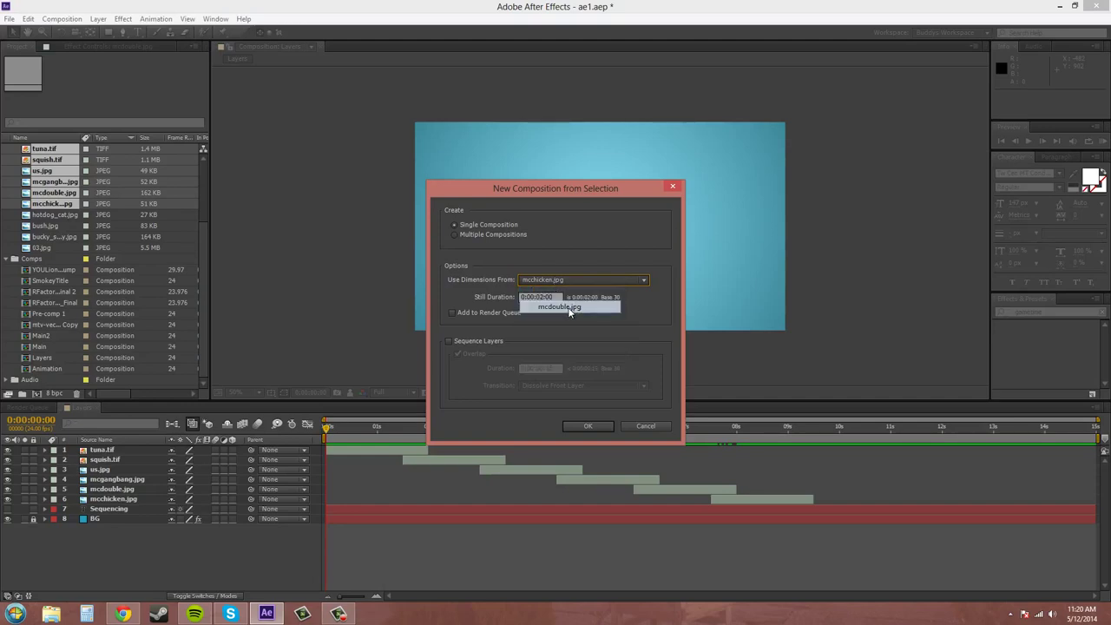
left_click(449, 341)
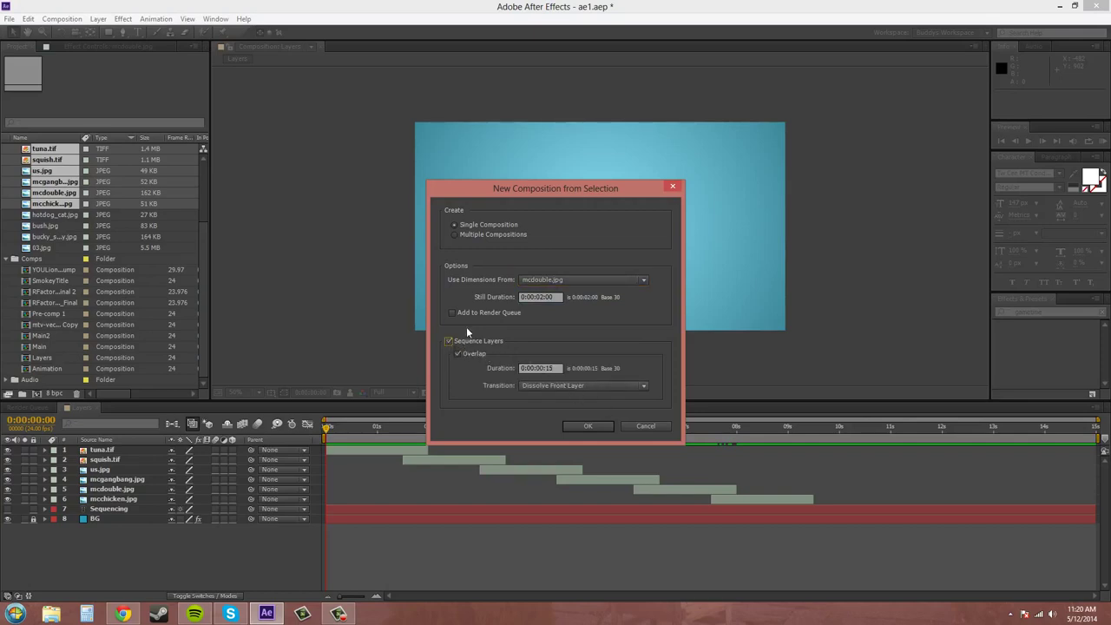
left_click(560, 388)
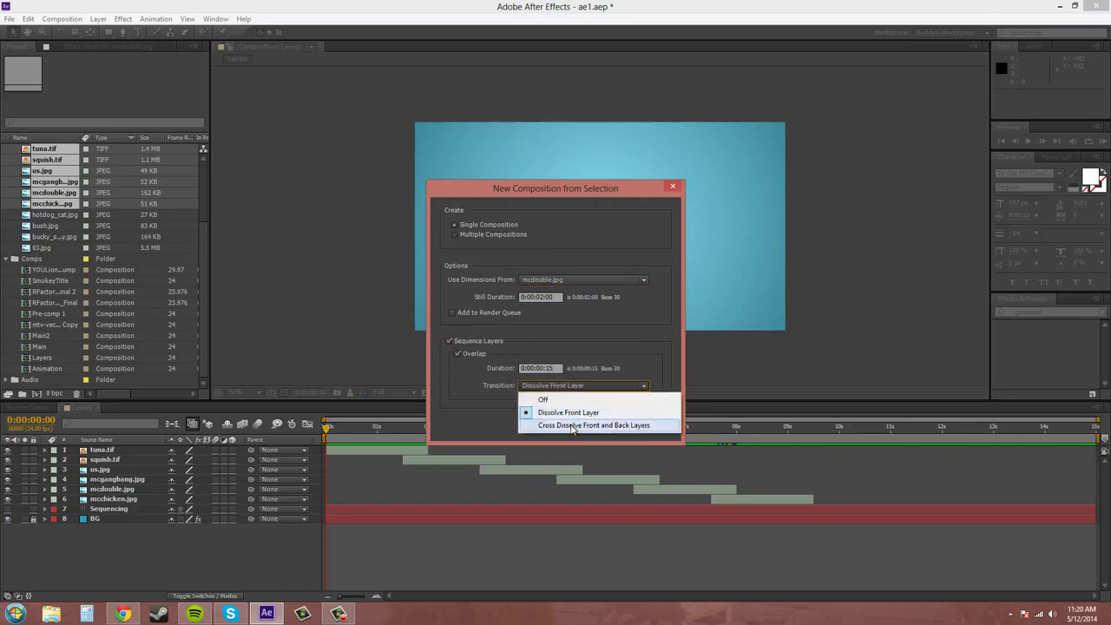
left_click(564, 424)
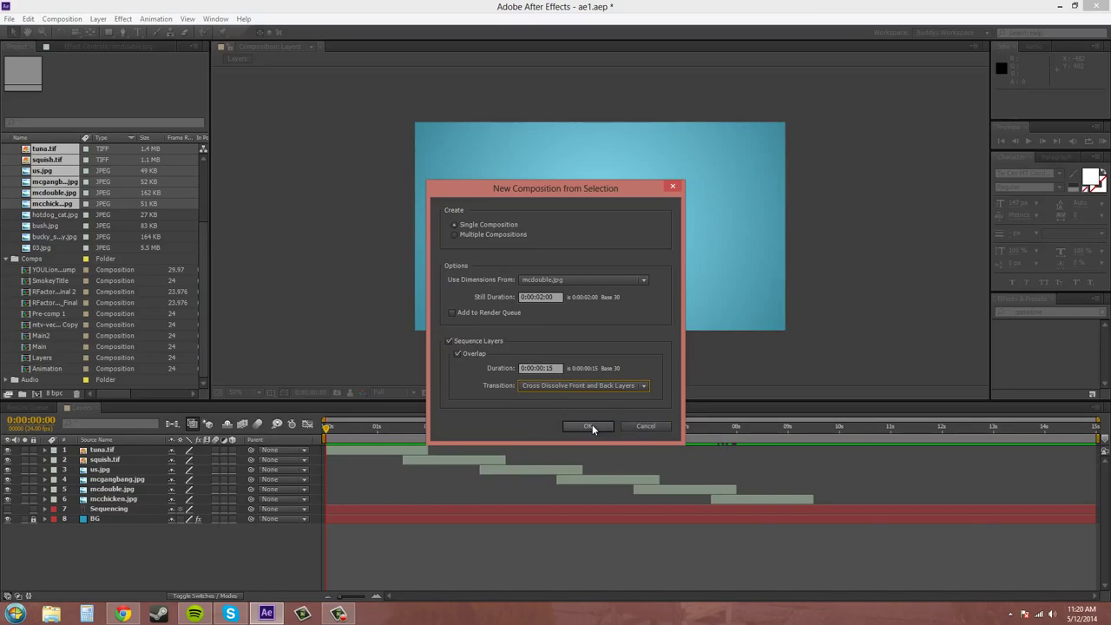
left_click(590, 427)
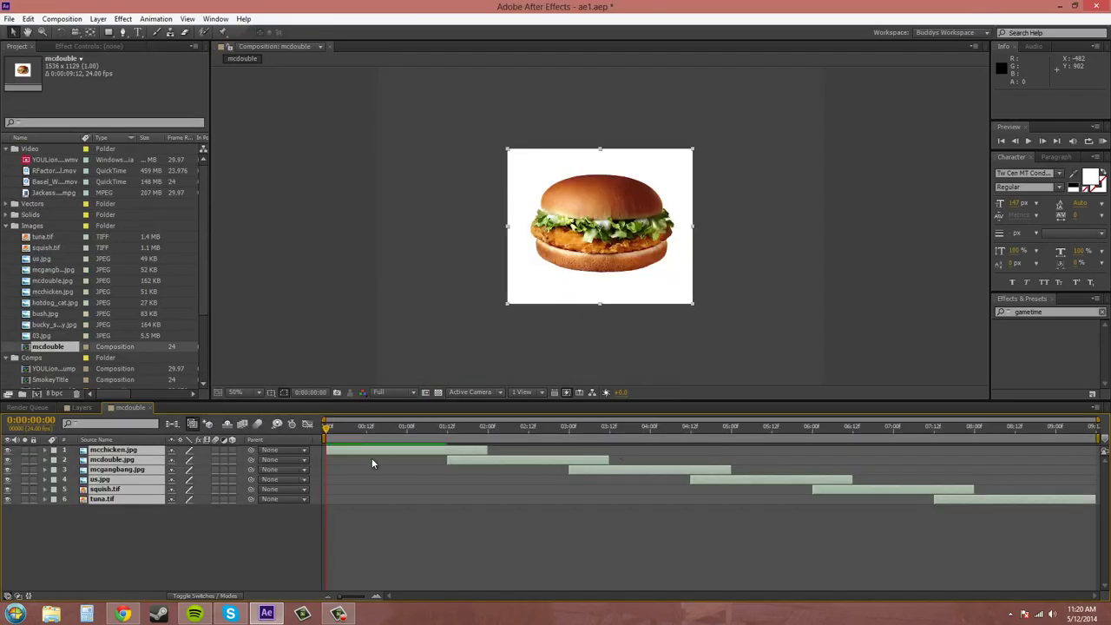
left_click_drag(329, 430, 616, 469)
key("Home")
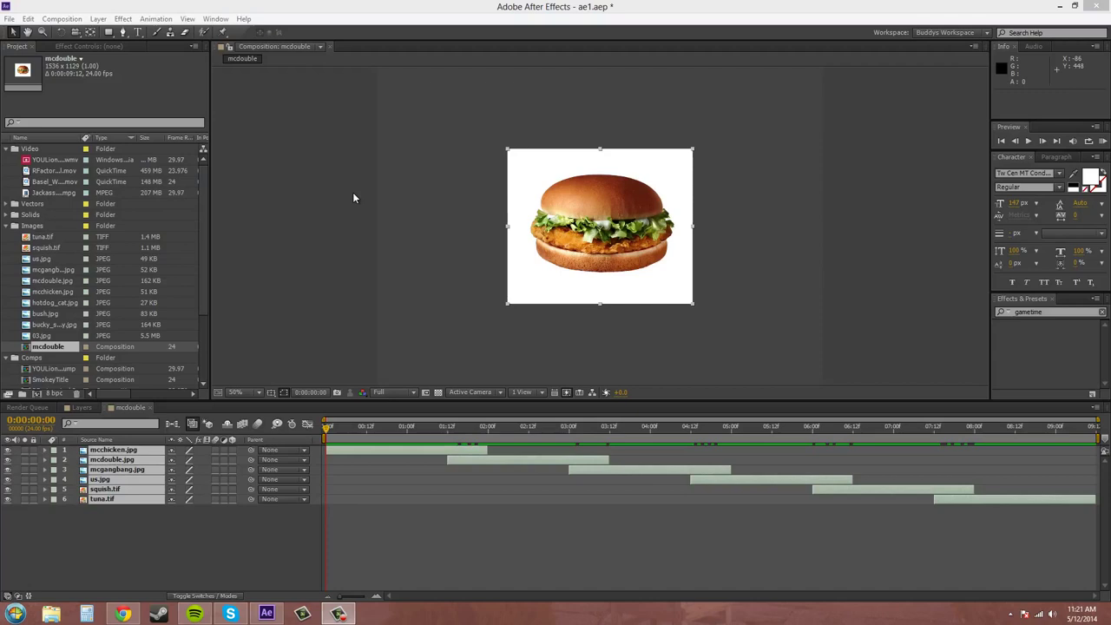
left_click(344, 285)
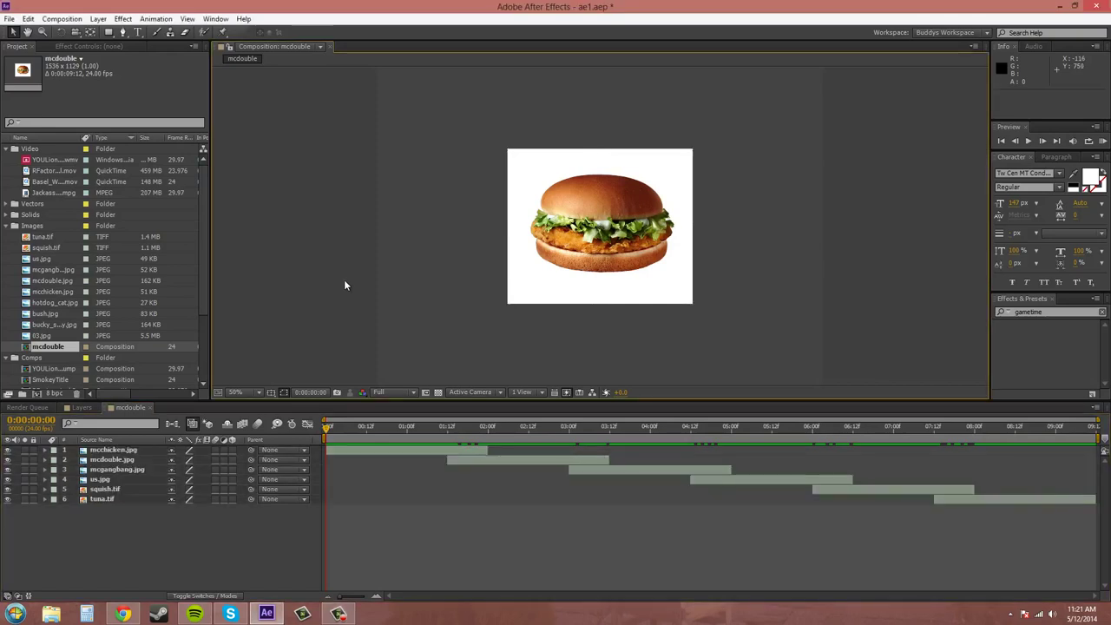